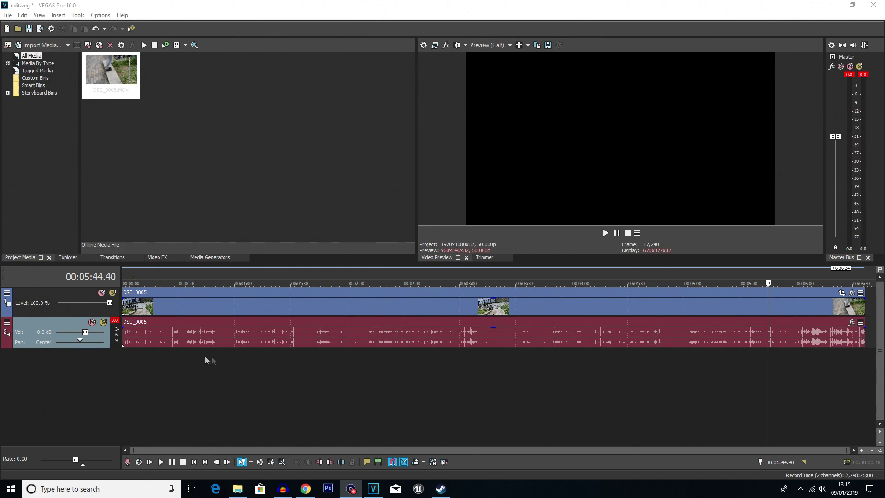
Play and skim the DSC_0005 footage from about 12 seconds to around one minute
{"action": "left_click", "coordinate": [146, 357]}
{"action": "scroll", "coordinate": [293, 348], "scroll_direction": "up", "scroll_amount": 4}
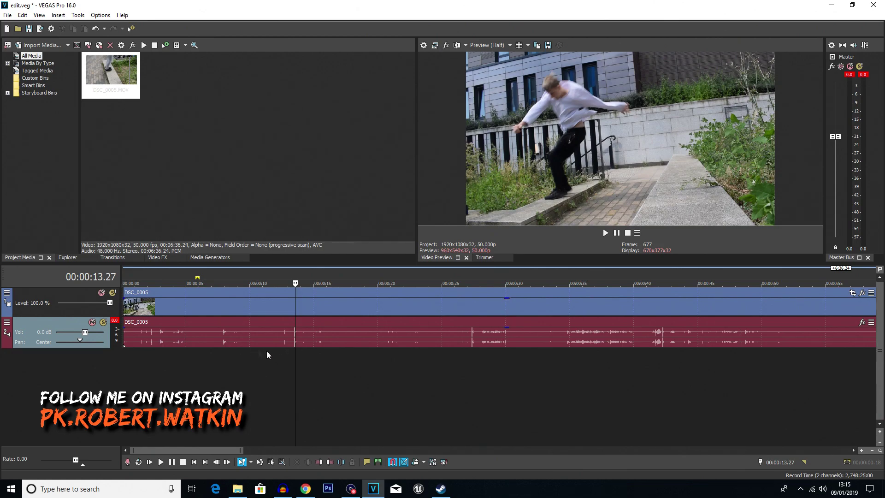
{"action": "left_click", "coordinate": [280, 361]}
{"action": "key", "text": "space"}
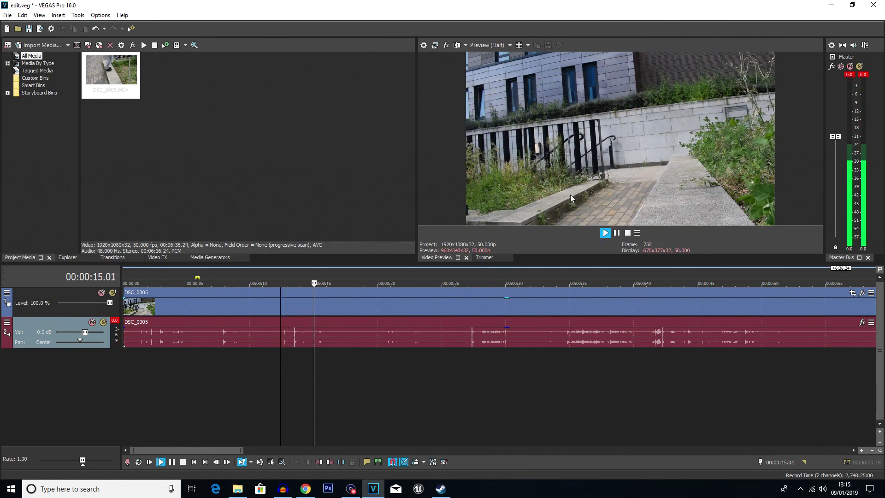
{"action": "left_click", "coordinate": [460, 369]}
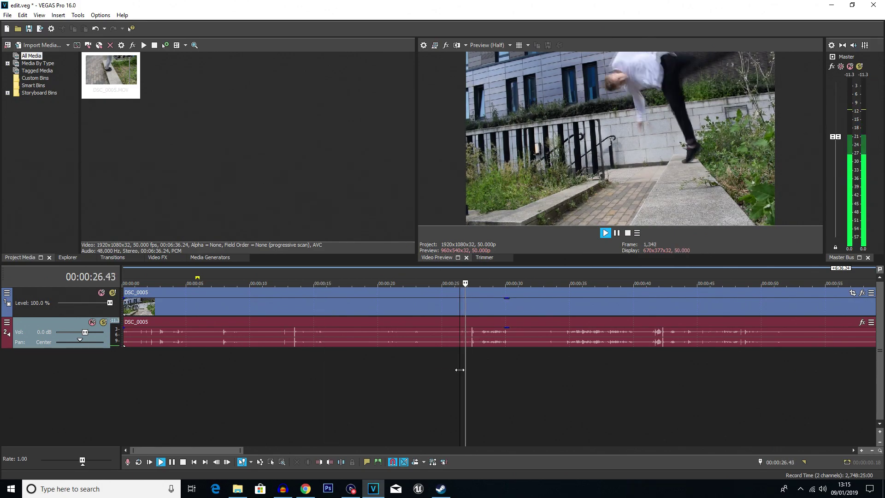
{"action": "scroll", "coordinate": [491, 356], "scroll_direction": "down", "scroll_amount": 2}
{"action": "left_click", "coordinate": [381, 351]}
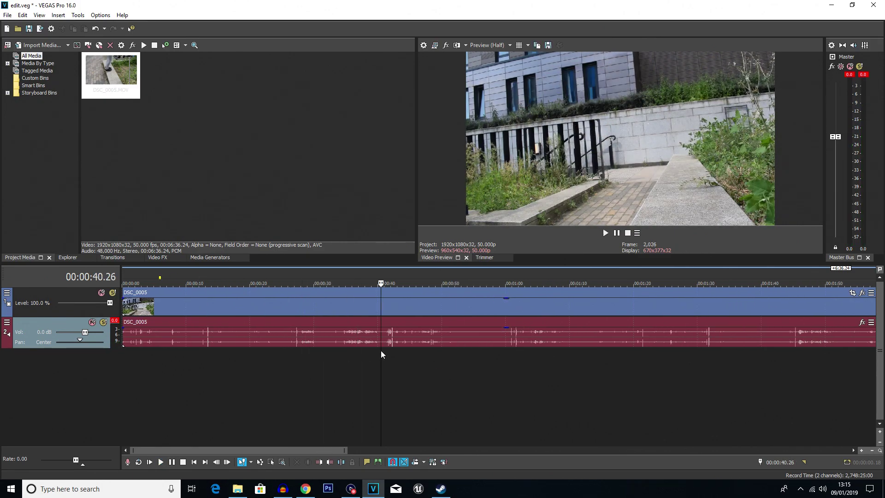
{"action": "left_click", "coordinate": [509, 356]}
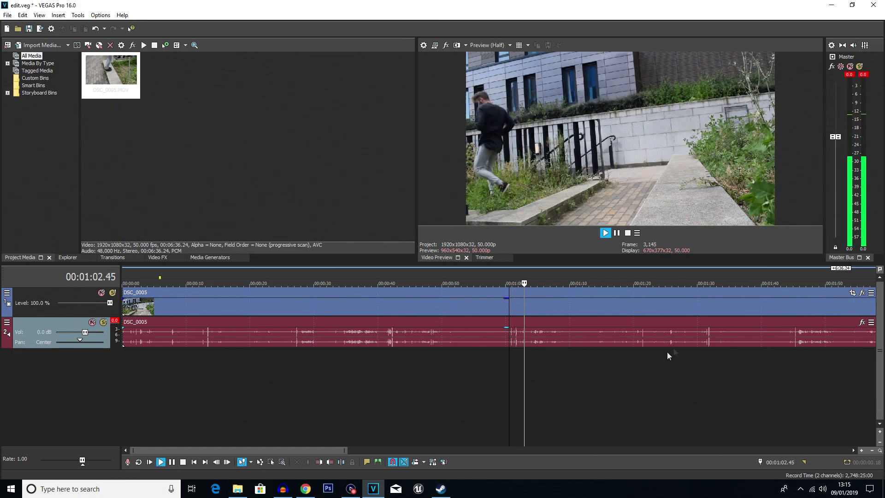
{"action": "scroll", "coordinate": [585, 345], "scroll_direction": "down", "scroll_amount": 3}
{"action": "key", "text": "space"}
Replay the jump near 00:05:30, leaving the playhead at 00:05:30.45
{"action": "left_click", "coordinate": [743, 353]}
{"action": "key", "text": "space"}
{"action": "scroll", "coordinate": [655, 360], "scroll_direction": "up", "scroll_amount": 4}
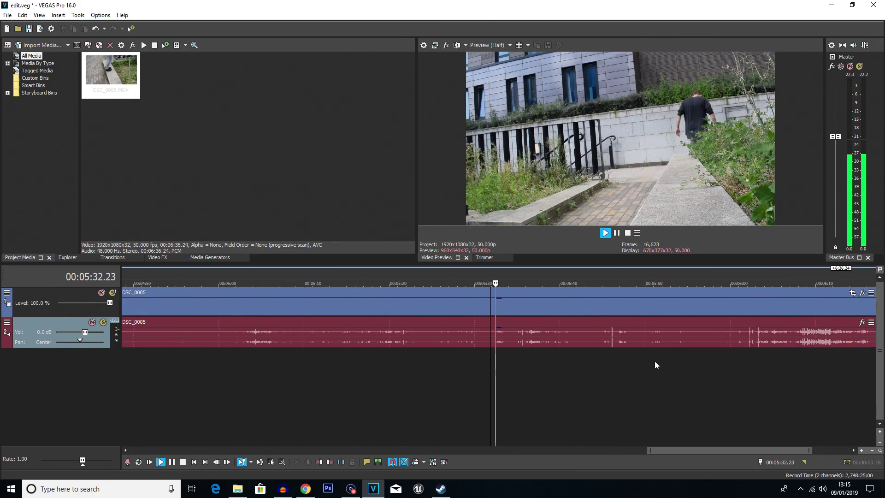
{"action": "scroll", "coordinate": [474, 344], "scroll_direction": "down", "scroll_amount": 2}
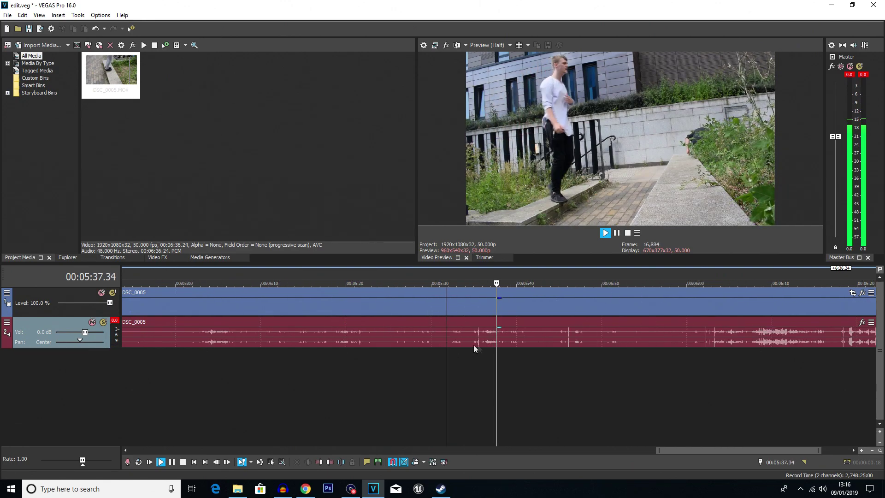
{"action": "key", "text": "space"}
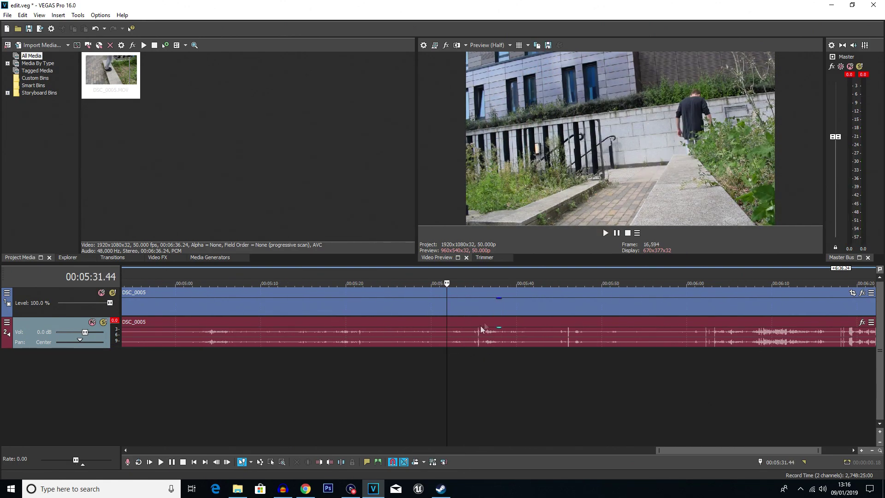
{"action": "key", "text": "space"}
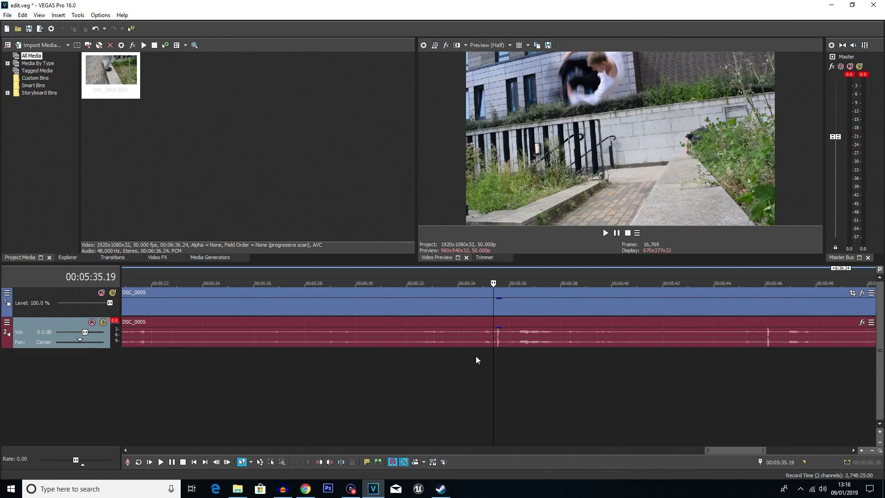
{"action": "scroll", "coordinate": [475, 356], "scroll_direction": "up", "scroll_amount": 4}
{"action": "key", "text": "space"}
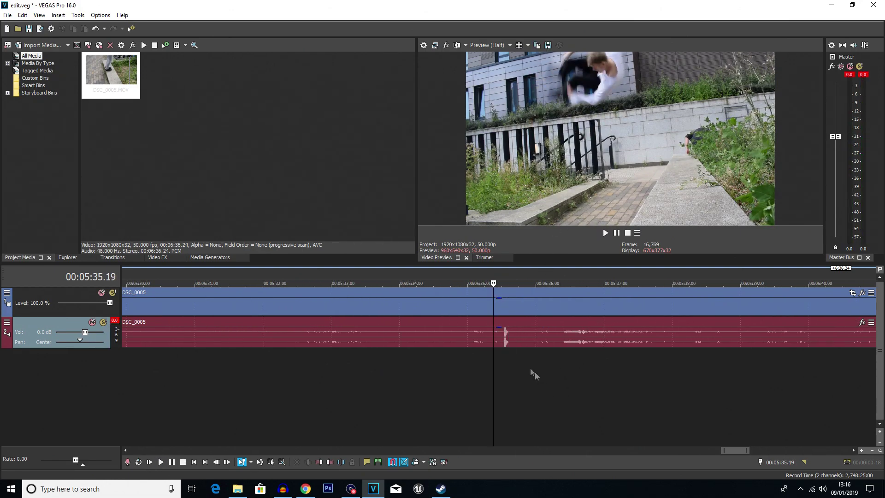
{"action": "left_click", "coordinate": [510, 361]}
{"action": "key", "text": "space"}
{"action": "key", "text": "space"}
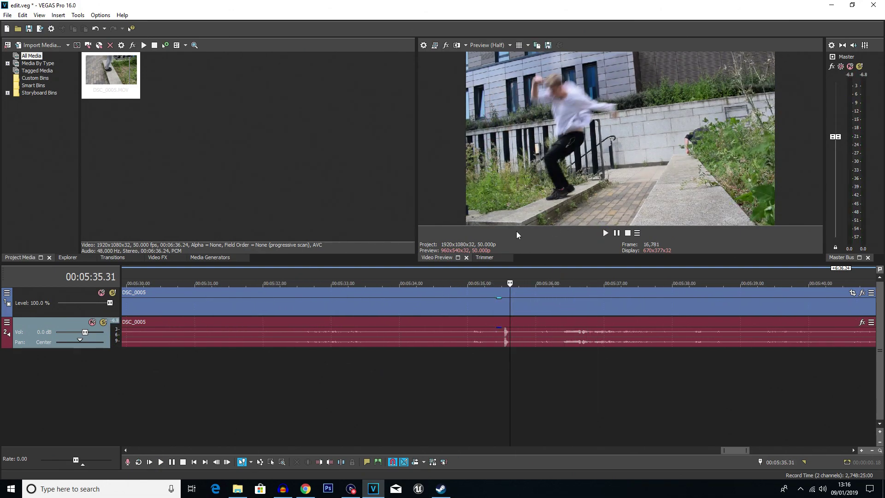
{"action": "scroll", "coordinate": [414, 369], "scroll_direction": "down", "scroll_amount": 4}
{"action": "left_click", "coordinate": [432, 359]}
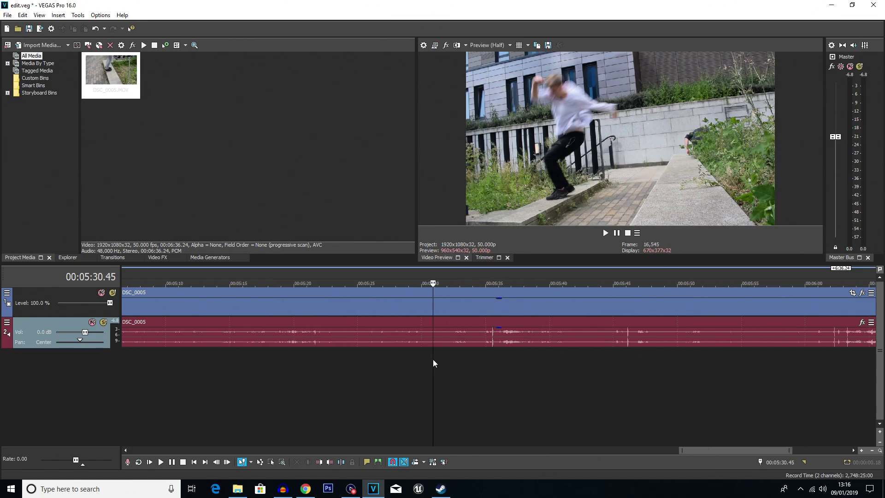
Split the clip at 05:29.21, delete the earlier footage, and move the jump clip to 0:00
{"action": "left_click", "coordinate": [413, 368]}
{"action": "key", "text": "s"}
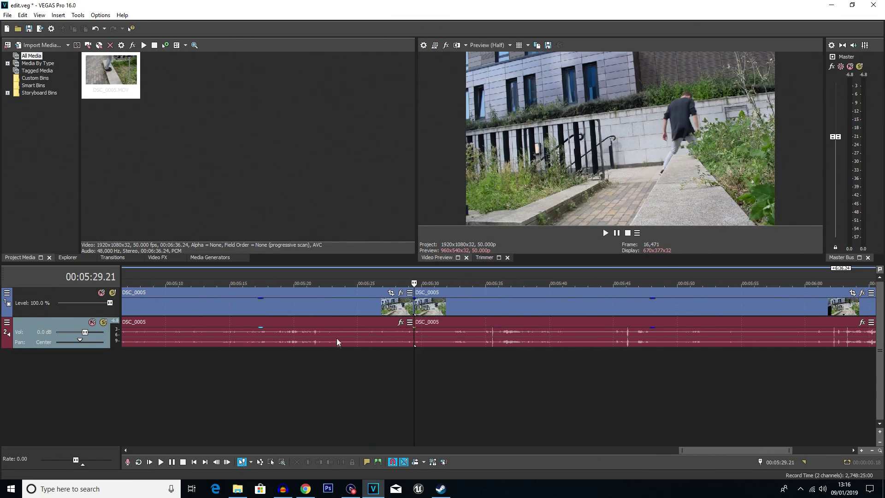
{"action": "left_click", "coordinate": [346, 307]}
{"action": "key", "text": "Delete"}
{"action": "left_click", "coordinate": [40, 302]}
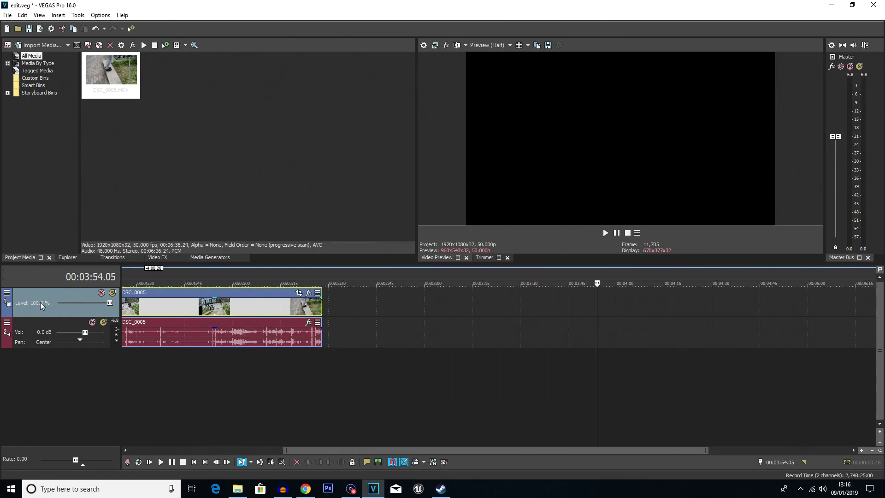
{"action": "left_click_drag", "start_coordinate": [168, 305], "coordinate": [0, 310]}
Split the clip at about 9 seconds and delete the footage after it
{"action": "left_click", "coordinate": [149, 314]}
{"action": "scroll", "coordinate": [145, 325], "scroll_direction": "up", "scroll_amount": 5}
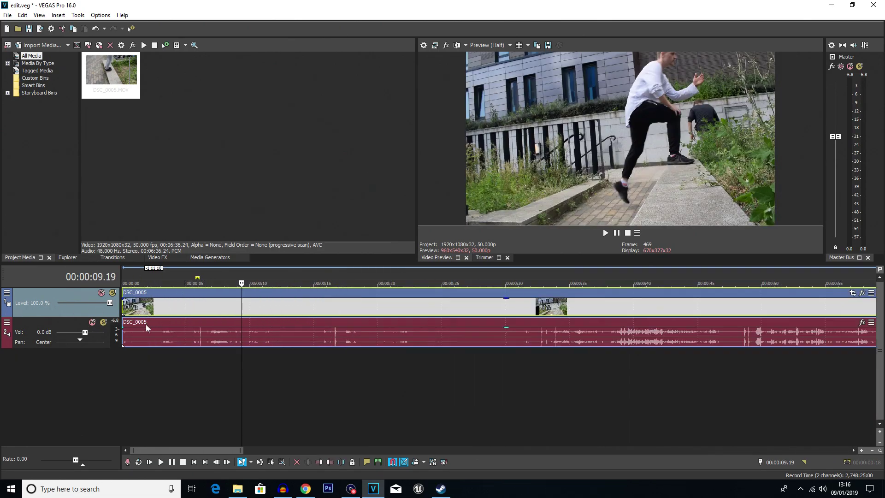
{"action": "key", "text": "s"}
{"action": "left_click", "coordinate": [347, 309]}
{"action": "key", "text": "Delete"}
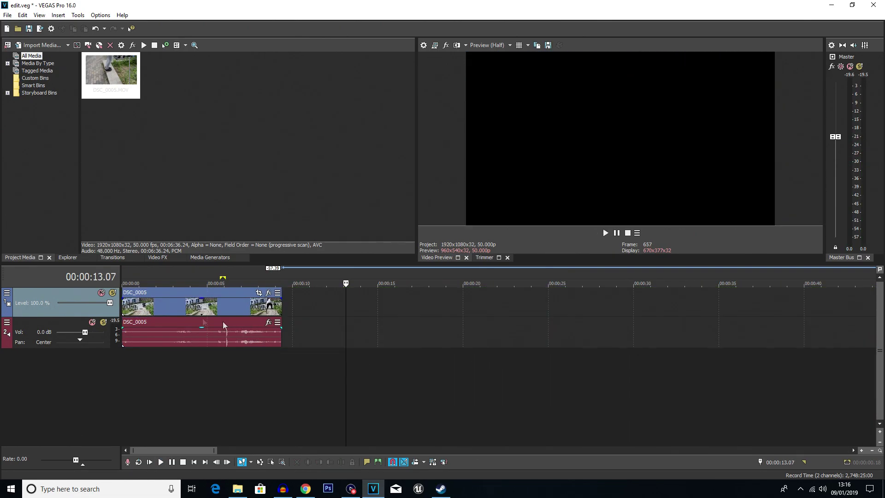
{"action": "left_click", "coordinate": [162, 335]}
{"action": "scroll", "coordinate": [217, 360], "scroll_direction": "up", "scroll_amount": 3}
{"action": "scroll", "coordinate": [222, 362], "scroll_direction": "down", "scroll_amount": 2}
{"action": "left_click", "coordinate": [414, 371]}
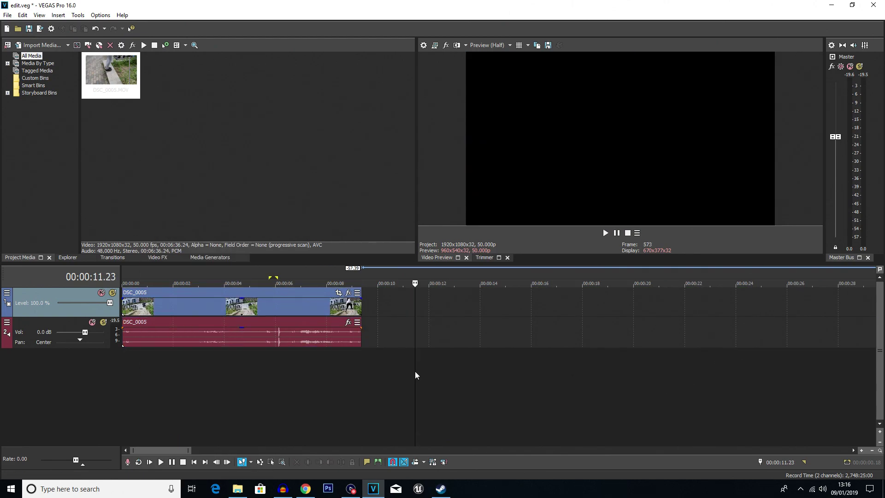
Insert a Velocity envelope on the trimmed DSC_0005 jump clip from its context menu
{"action": "left_click", "coordinate": [180, 303]}
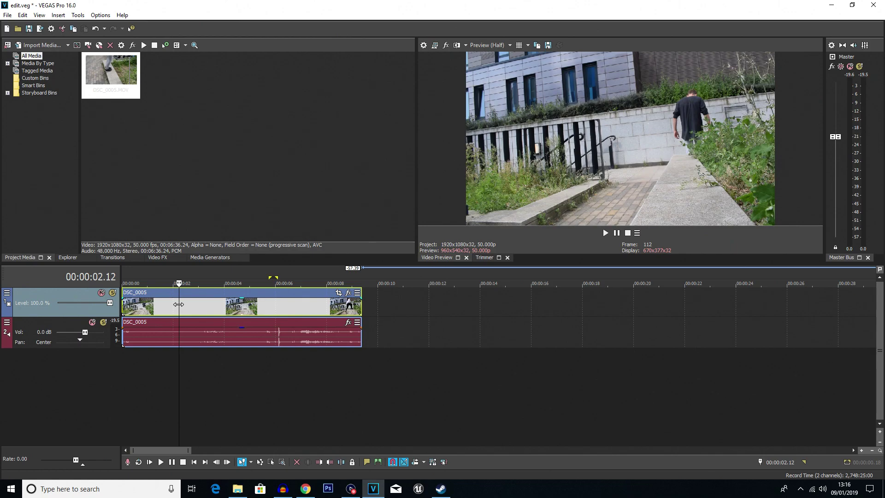
{"action": "right_click", "coordinate": [284, 303]}
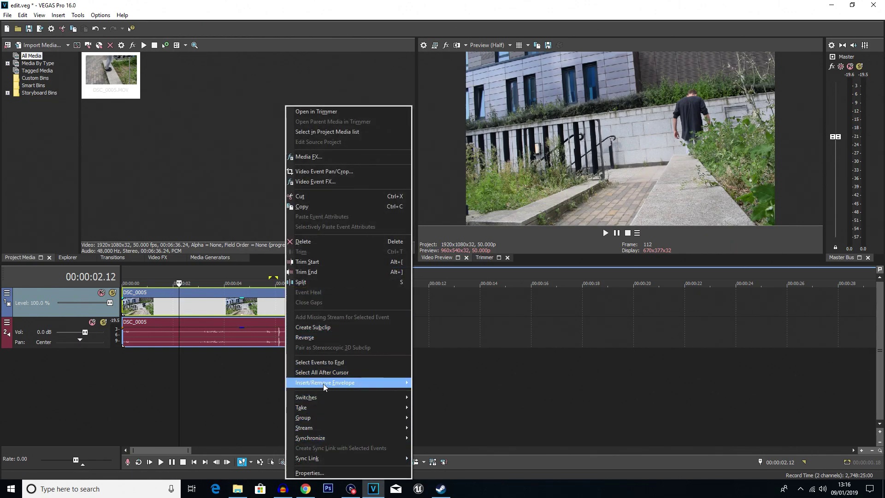
{"action": "mouse_move", "coordinate": [338, 386]}
{"action": "left_click", "coordinate": [448, 383]}
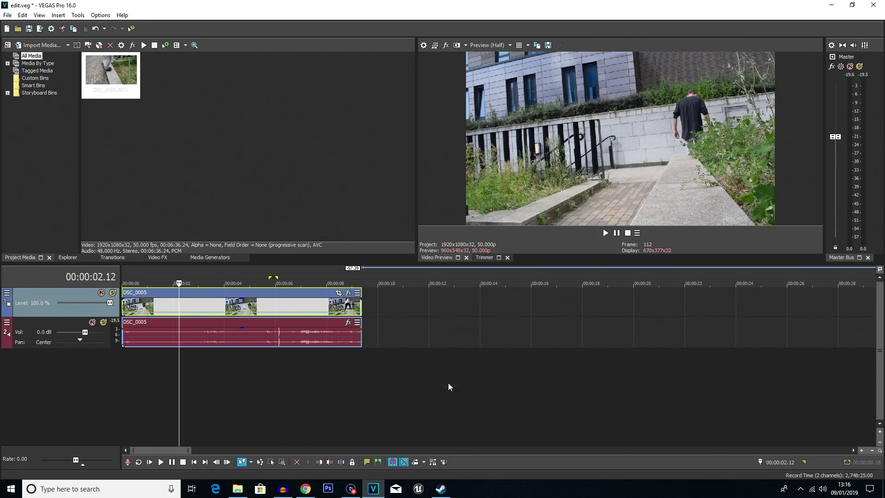
Raise the envelope's opening velocity to 1,000% and play back the sped-up clip
{"action": "scroll", "coordinate": [257, 340], "scroll_direction": "up", "scroll_amount": 4}
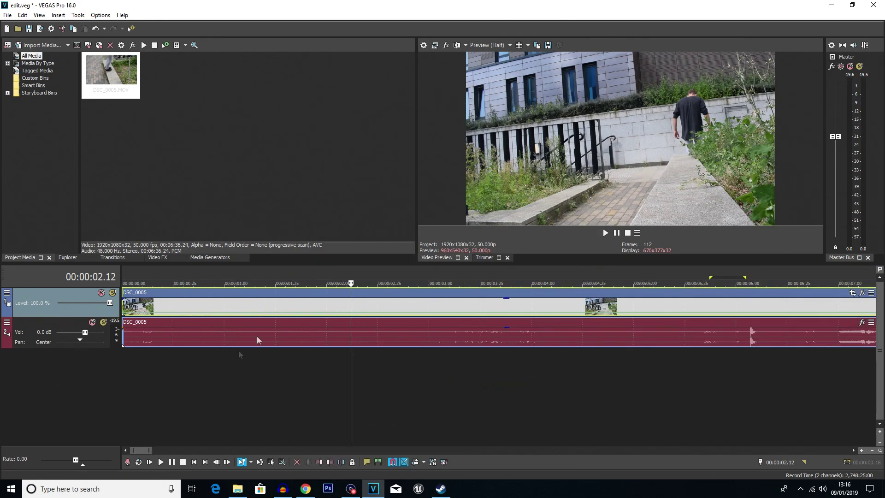
{"action": "left_click_drag", "start_coordinate": [123, 314], "coordinate": [134, 303]}
{"action": "left_click", "coordinate": [123, 308]}
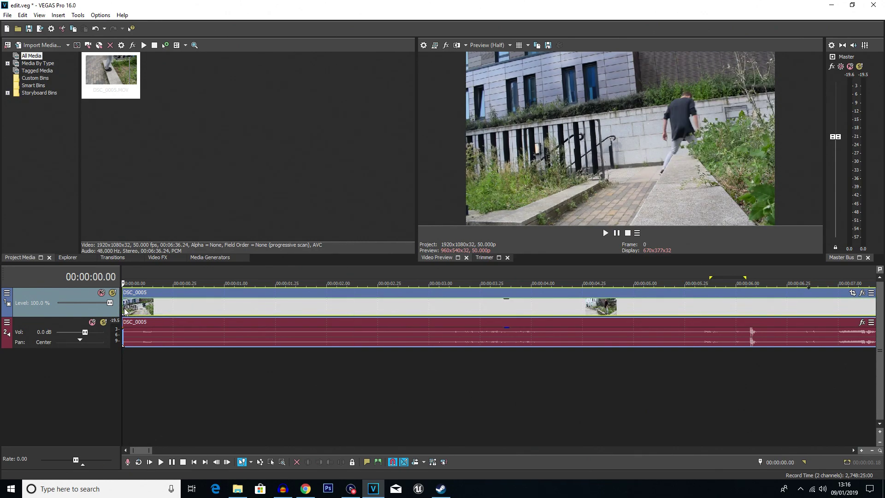
{"action": "key", "text": "space"}
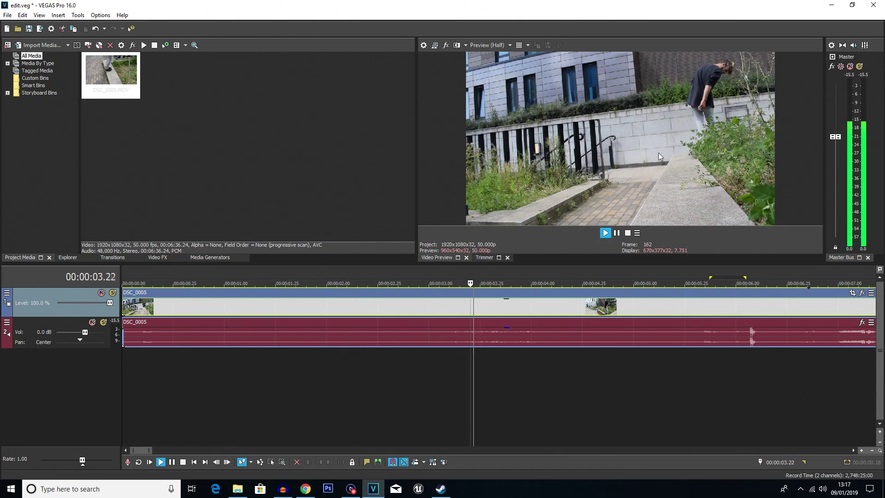
{"action": "left_click", "coordinate": [131, 293]}
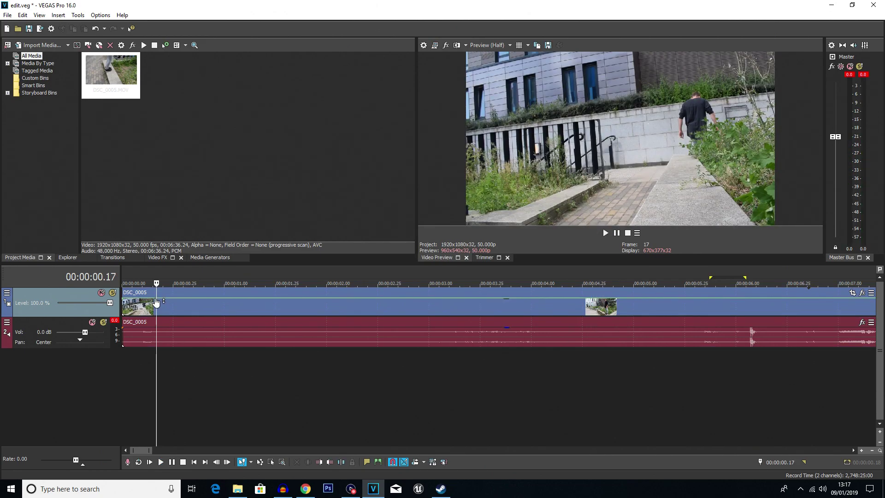
Lower that velocity point, then reset it to Normal Velocity (100%)
{"action": "left_click_drag", "start_coordinate": [130, 301], "coordinate": [128, 348]}
{"action": "right_click", "coordinate": [128, 347]}
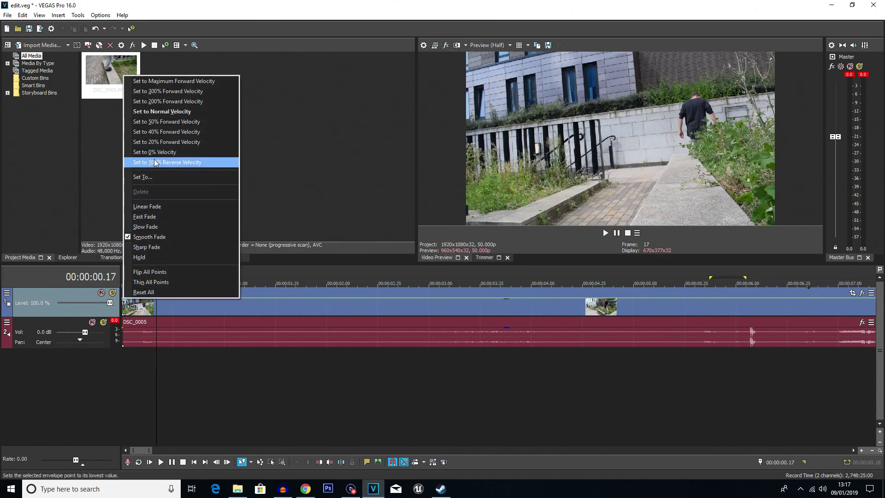
{"action": "left_click", "coordinate": [162, 112]}
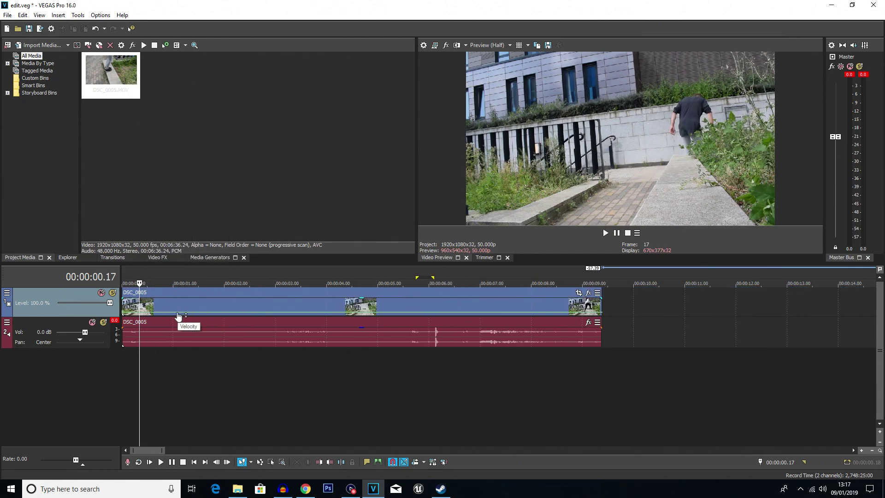
{"action": "scroll", "coordinate": [377, 381], "scroll_direction": "down", "scroll_amount": 2}
Preview the flip section, playing from about 04.49 through 05.45
{"action": "left_click", "coordinate": [290, 307]}
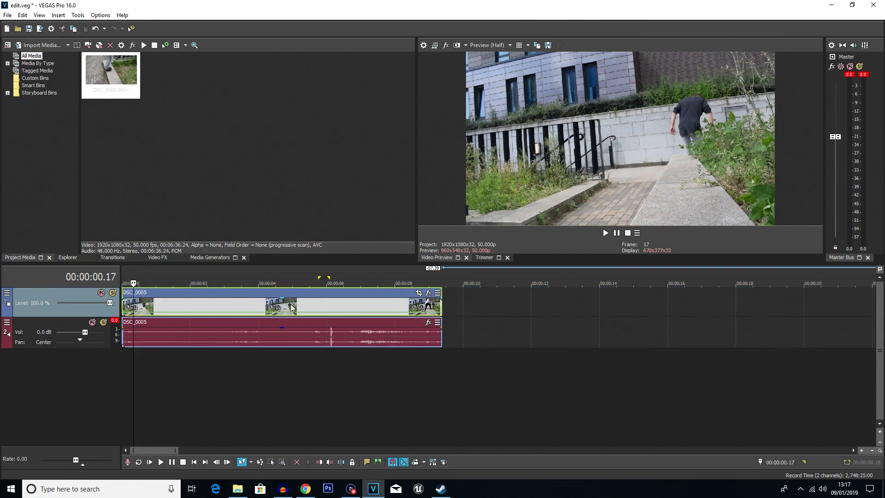
{"action": "scroll", "coordinate": [265, 341], "scroll_direction": "up", "scroll_amount": 5}
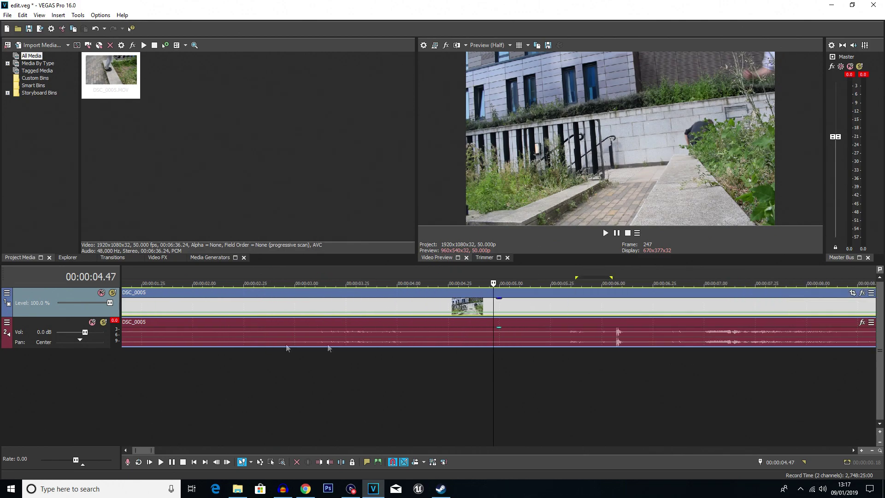
{"action": "left_click", "coordinate": [591, 308]}
{"action": "scroll", "coordinate": [439, 316], "scroll_direction": "down", "scroll_amount": 3}
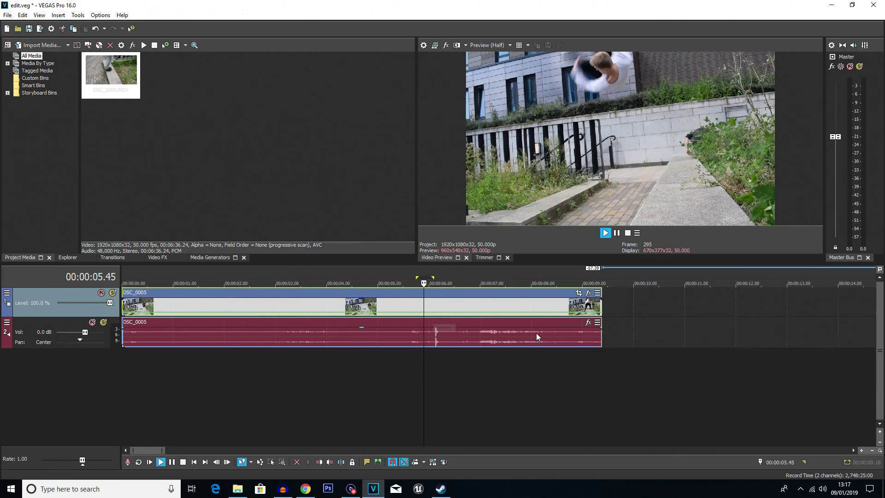
{"action": "key", "text": "space"}
{"action": "key", "text": "space"}
{"action": "left_click", "coordinate": [377, 308]}
{"action": "key", "text": "space"}
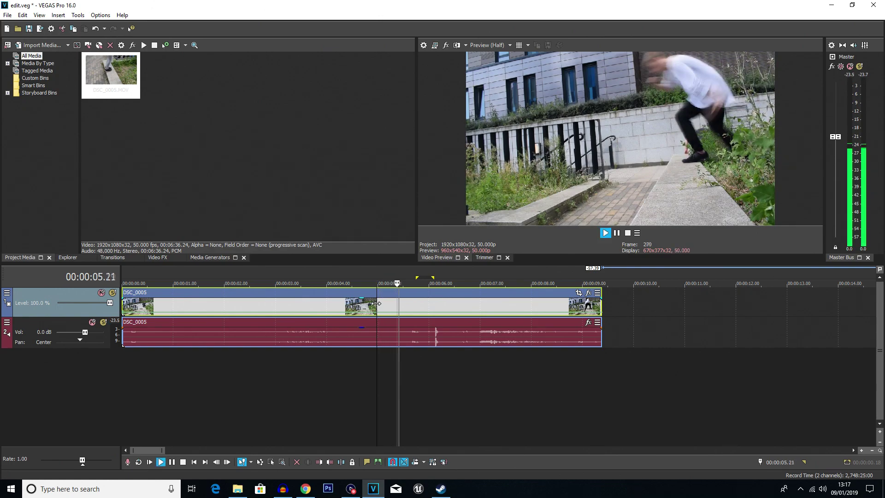
{"action": "key", "text": "space"}
{"action": "left_click", "coordinate": [423, 309]}
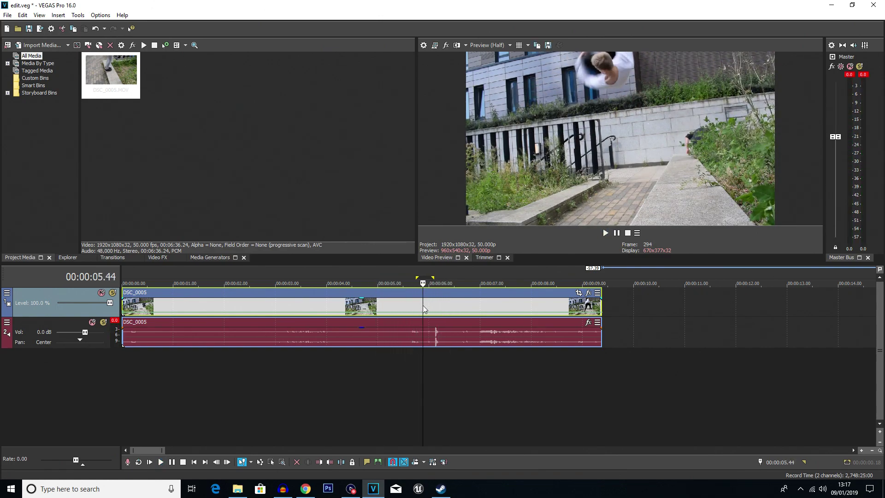
Add a velocity point at 05.49 and drag it down to slow the flip
{"action": "scroll", "coordinate": [407, 330], "scroll_direction": "up", "scroll_amount": 1}
{"action": "scroll", "coordinate": [408, 331], "scroll_direction": "down", "scroll_amount": 1}
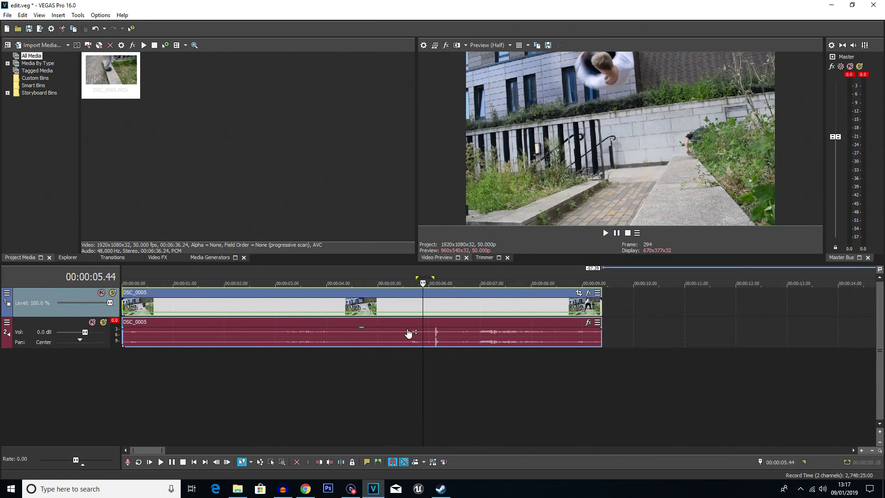
{"action": "left_click", "coordinate": [427, 314]}
{"action": "scroll", "coordinate": [429, 315], "scroll_direction": "up", "scroll_amount": 2}
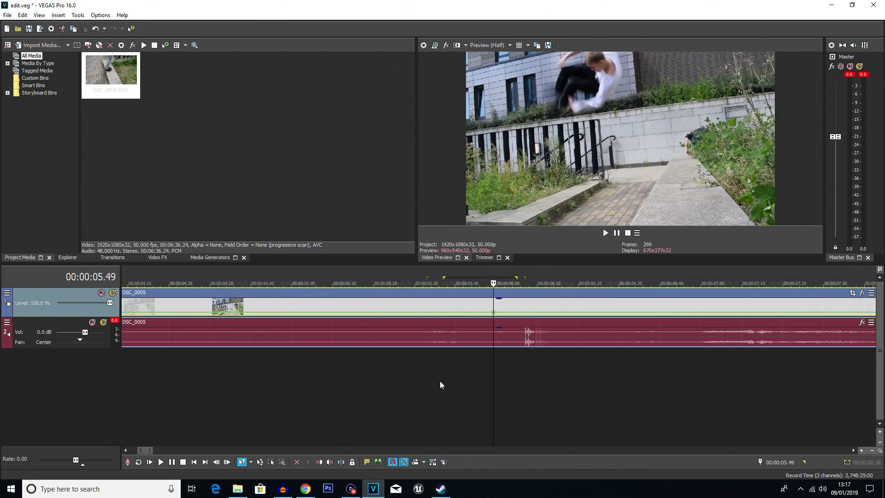
{"action": "double_click", "coordinate": [494, 313]}
{"action": "left_click", "coordinate": [377, 317]}
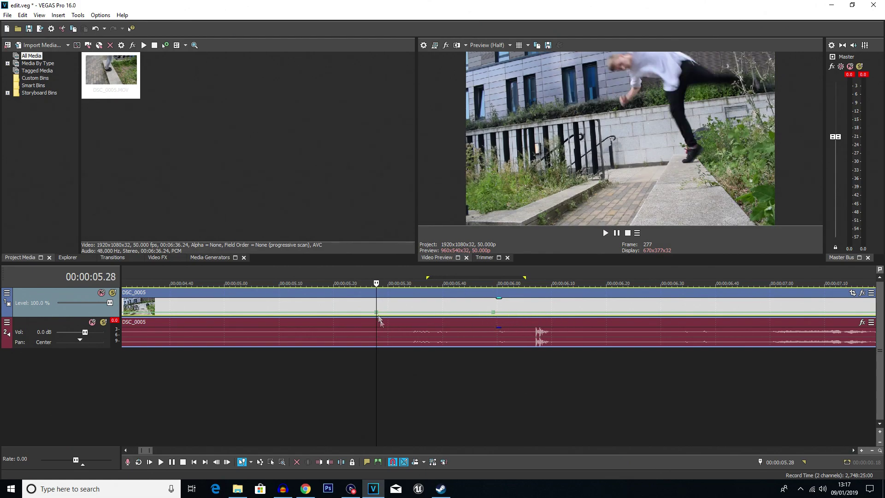
{"action": "scroll", "coordinate": [397, 368], "scroll_direction": "down", "scroll_amount": 2}
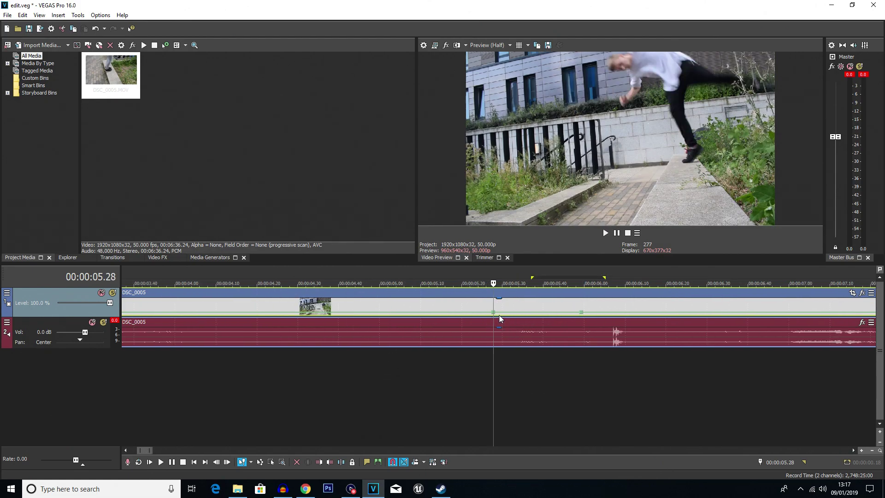
{"action": "left_click_drag", "start_coordinate": [493, 313], "coordinate": [494, 319]}
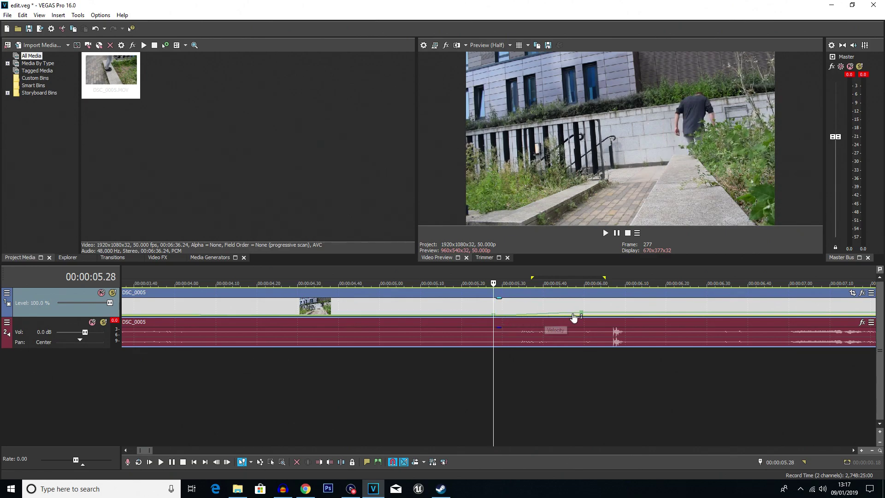
Raise a later velocity point to 855% at 06.07, preview, then reposition it to 06.03
{"action": "left_click_drag", "start_coordinate": [576, 315], "coordinate": [613, 303]}
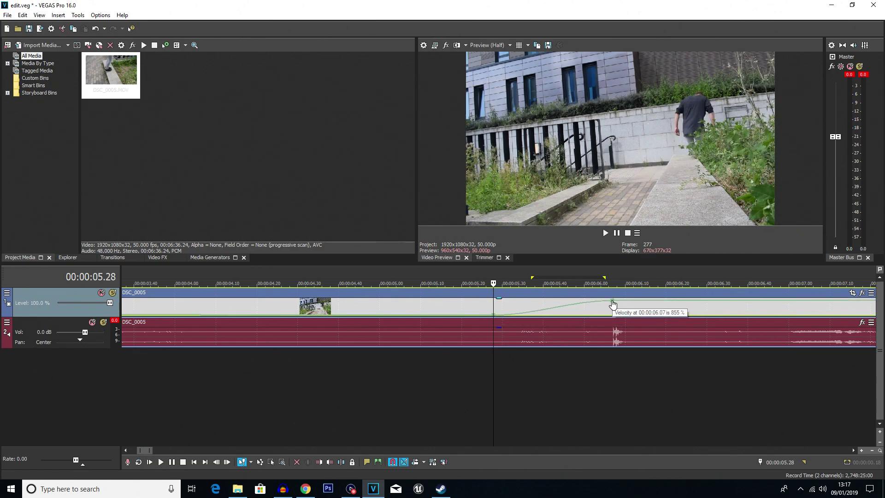
{"action": "key", "text": "space"}
{"action": "key", "text": "space"}
{"action": "key", "text": "space"}
{"action": "scroll", "coordinate": [508, 311], "scroll_direction": "down", "scroll_amount": 2}
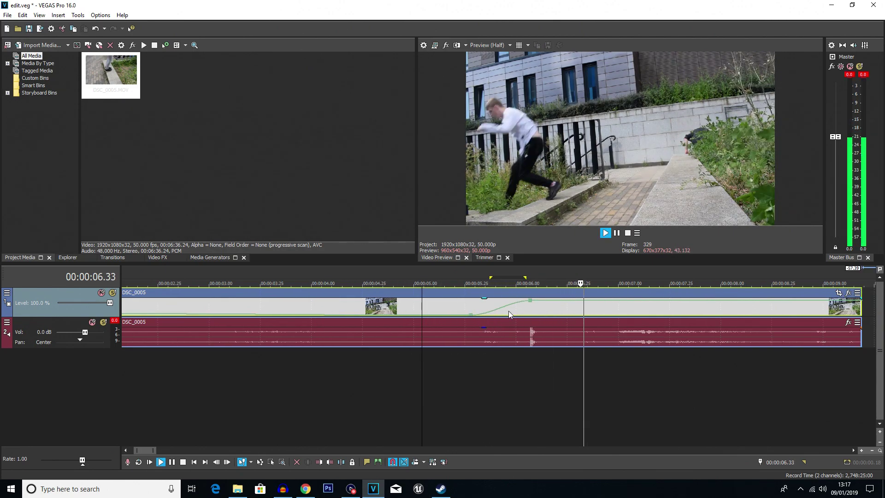
{"action": "key", "text": "space"}
{"action": "mouse_move", "coordinate": [470, 317]}
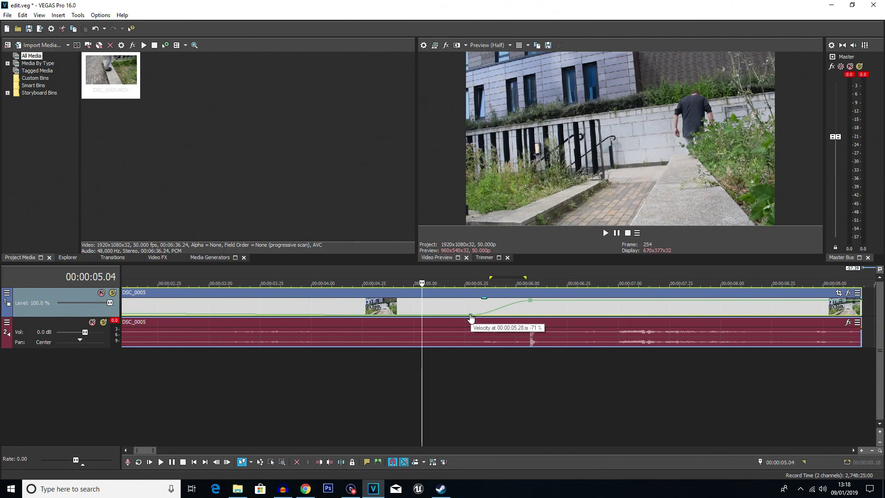
{"action": "left_click_drag", "start_coordinate": [470, 317], "coordinate": [522, 316]}
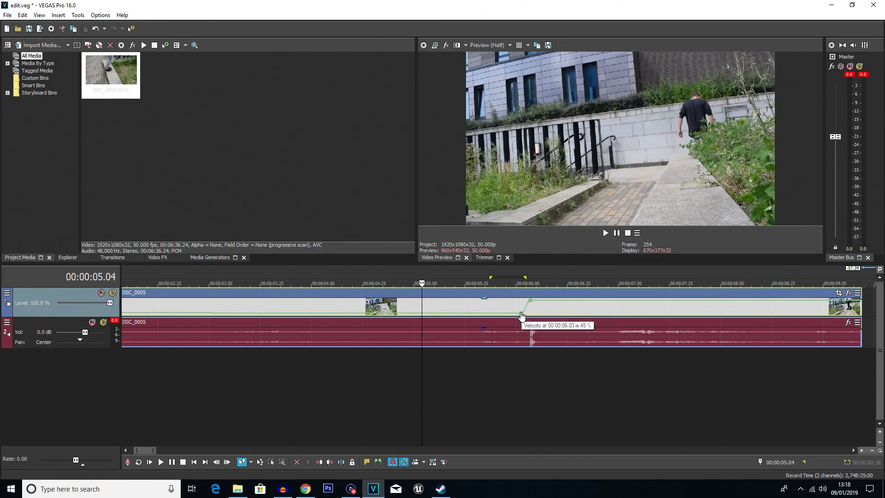
{"action": "scroll", "coordinate": [474, 315], "scroll_direction": "up", "scroll_amount": 2}
Reset the velocity point near 06.09 to normal velocity and preview from 06.00
{"action": "right_click", "coordinate": [429, 301]}
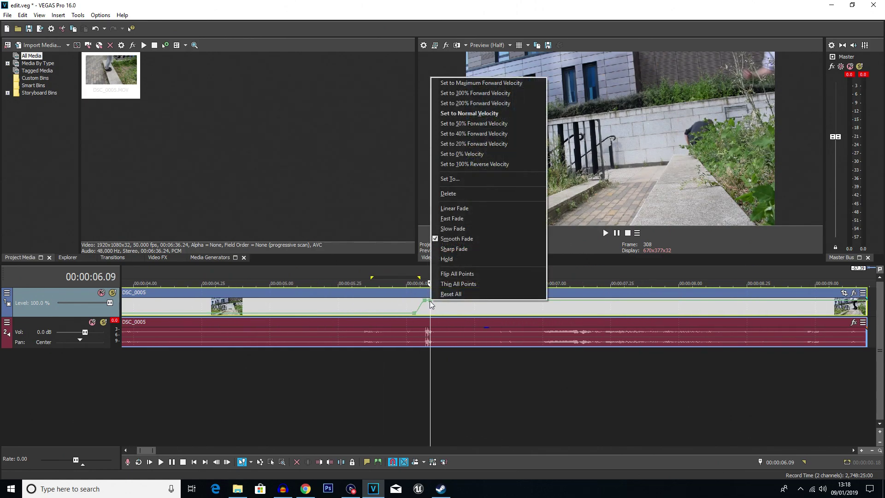
{"action": "left_click", "coordinate": [469, 114]}
{"action": "scroll", "coordinate": [463, 360], "scroll_direction": "up", "scroll_amount": 2}
{"action": "scroll", "coordinate": [463, 359], "scroll_direction": "up", "scroll_amount": 3}
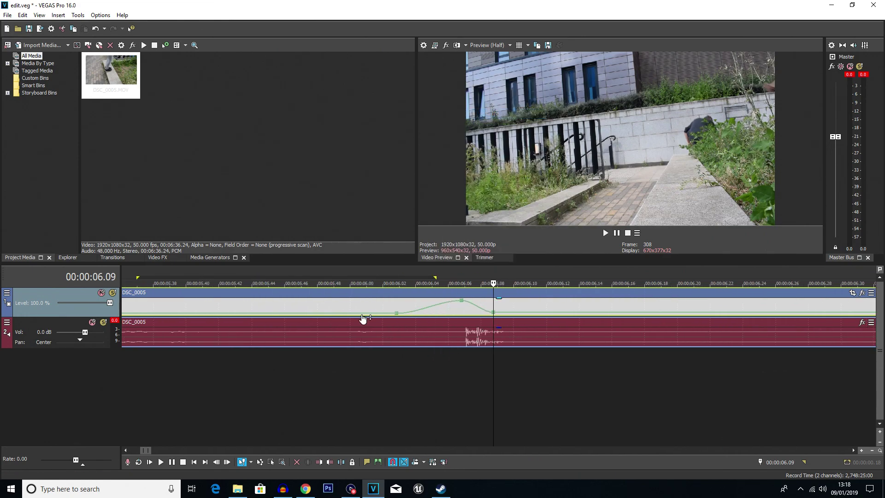
{"action": "left_click", "coordinate": [346, 308]}
{"action": "key", "text": "space"}
{"action": "scroll", "coordinate": [346, 307], "scroll_direction": "down", "scroll_amount": 3}
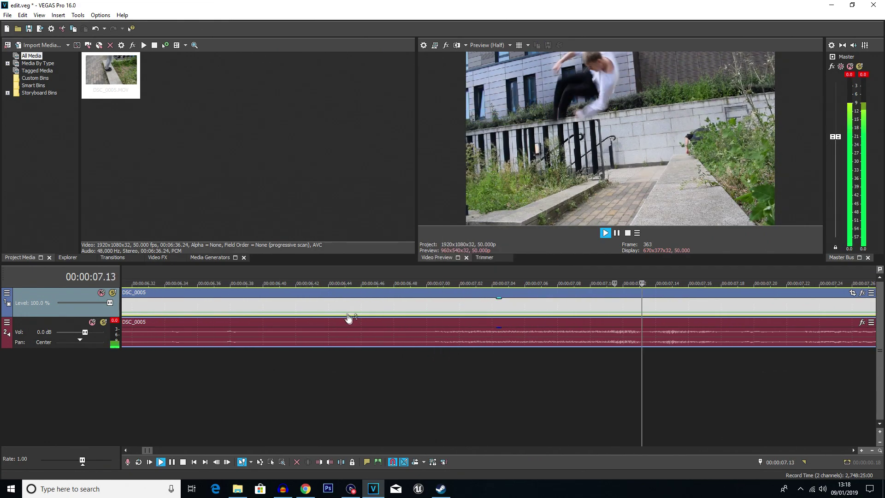
{"action": "key", "text": "space"}
{"action": "scroll", "coordinate": [481, 315], "scroll_direction": "down", "scroll_amount": 2}
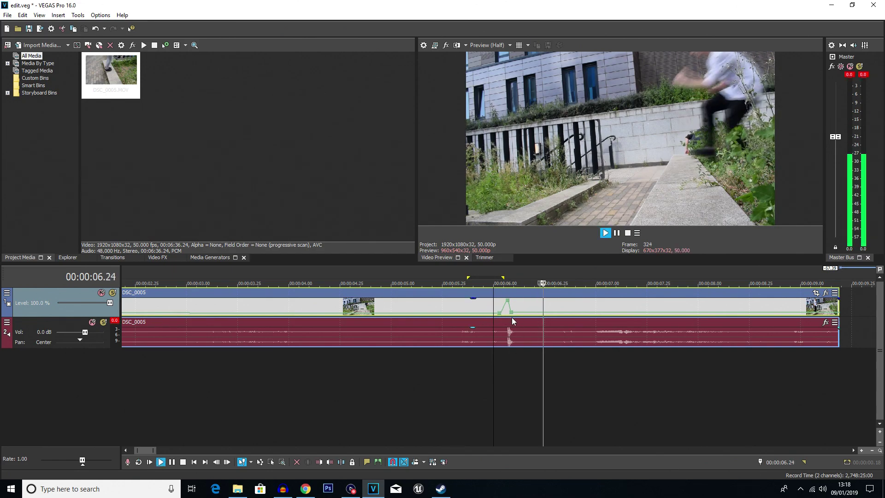
{"action": "key", "text": "space"}
Drag the ramp's velocity point earlier to 05.48 and replay the clip
{"action": "scroll", "coordinate": [511, 317], "scroll_direction": "up", "scroll_amount": 3}
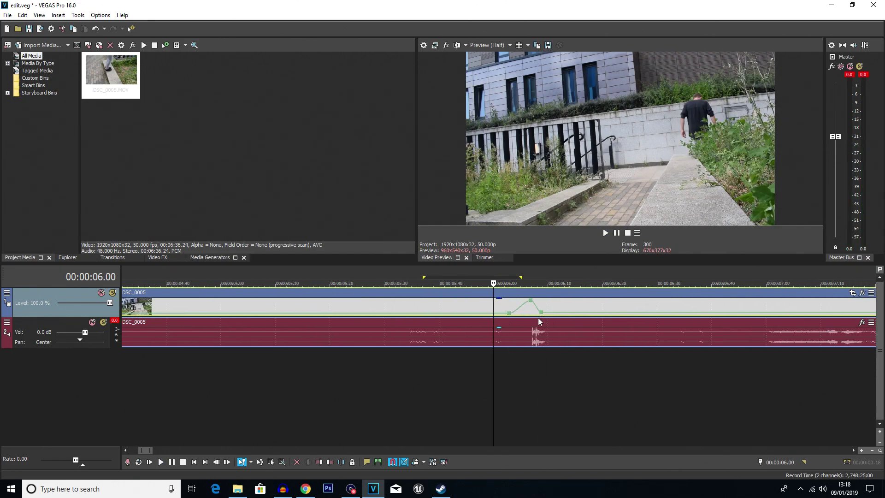
{"action": "key", "text": "space"}
{"action": "key", "text": "space"}
{"action": "left_click", "coordinate": [524, 335]}
{"action": "key", "text": "space"}
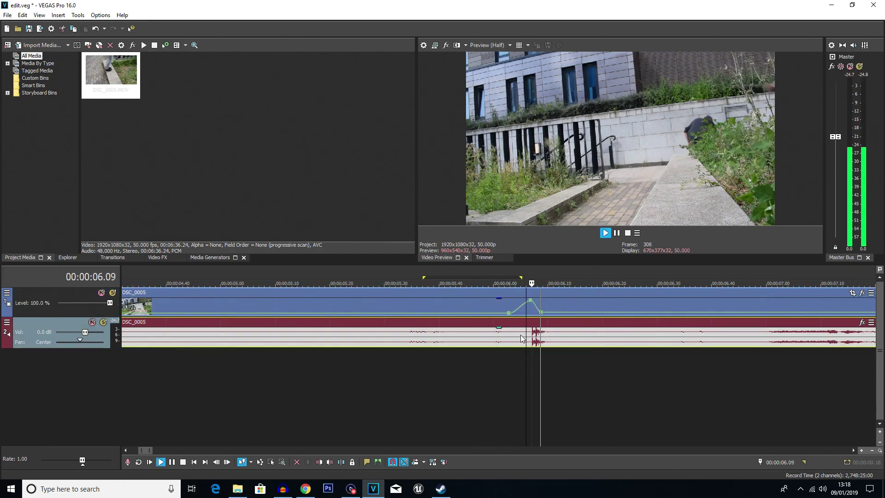
{"action": "key", "text": "space"}
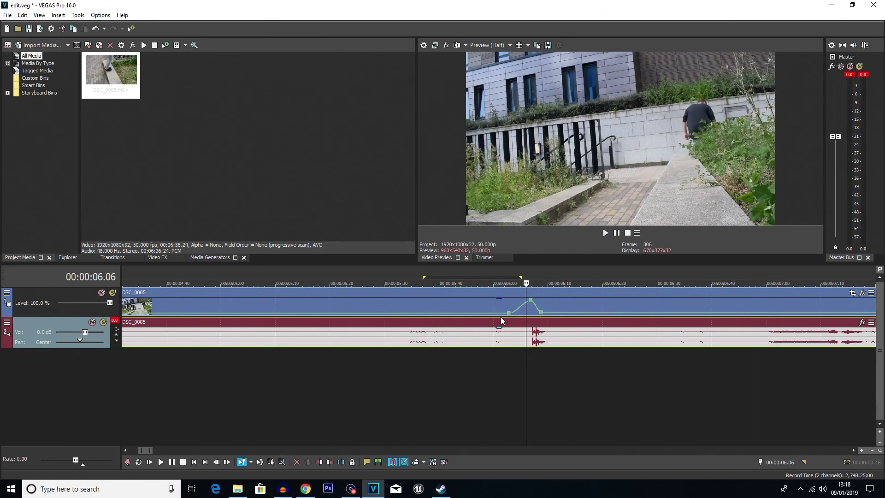
{"action": "left_click_drag", "start_coordinate": [505, 317], "coordinate": [484, 317]}
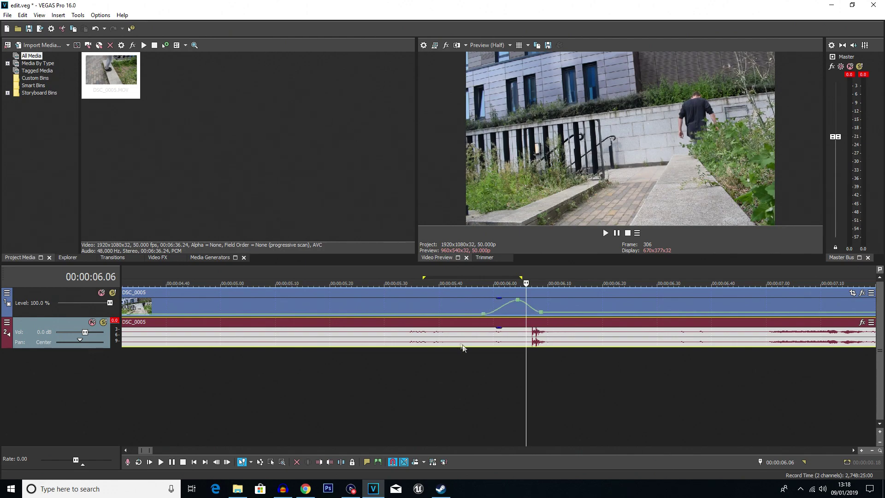
{"action": "scroll", "coordinate": [305, 357], "scroll_direction": "down", "scroll_amount": 3}
{"action": "left_click", "coordinate": [389, 341]}
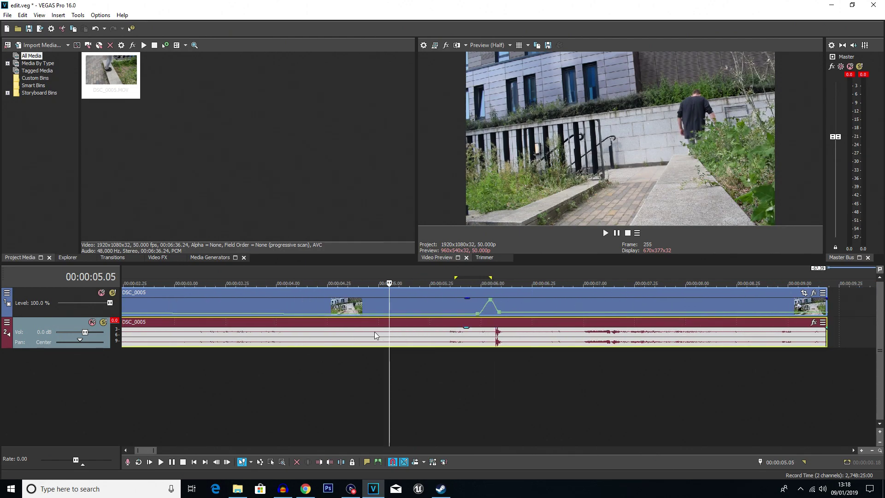
Delete the clip's audio event and remove the empty audio track
{"action": "left_click", "coordinate": [374, 331]}
{"action": "right_click", "coordinate": [345, 331]}
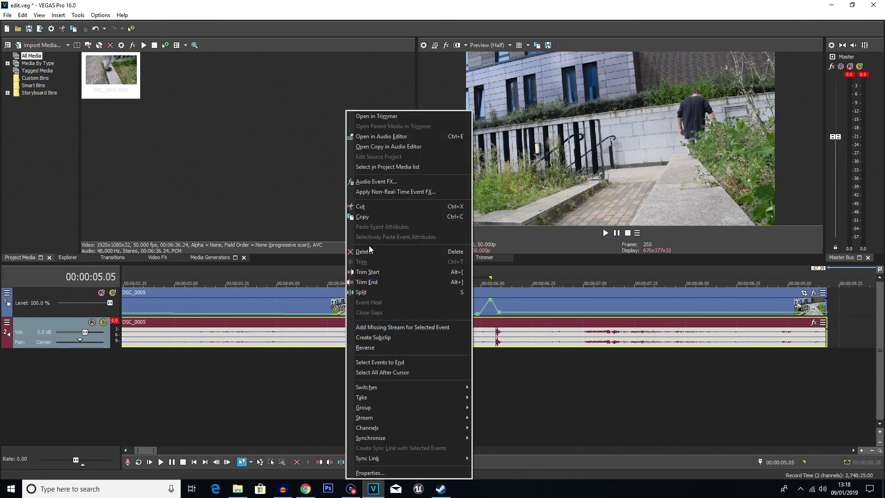
{"action": "left_click", "coordinate": [365, 251]}
{"action": "right_click", "coordinate": [347, 334]}
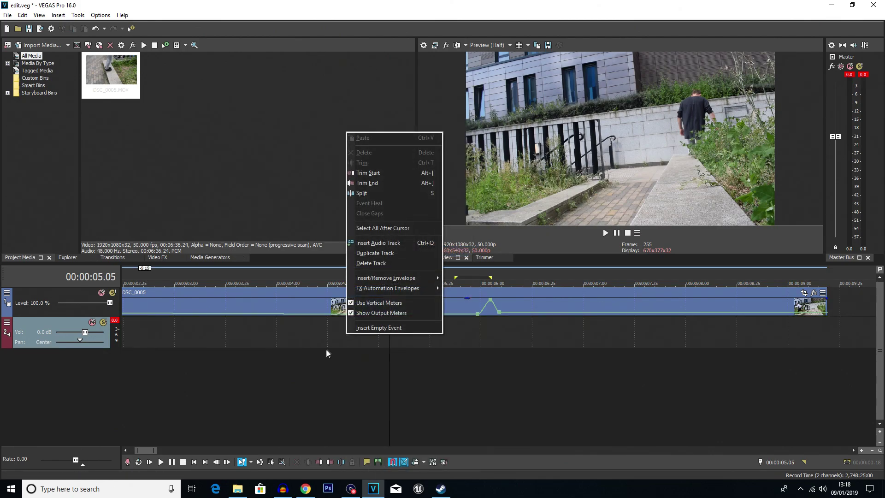
{"action": "left_click", "coordinate": [392, 263]}
Shift the velocity peak to about 276% at 06.17, easing to 103% at 06.38, and preview
{"action": "scroll", "coordinate": [512, 345], "scroll_direction": "left", "scroll_amount": 2}
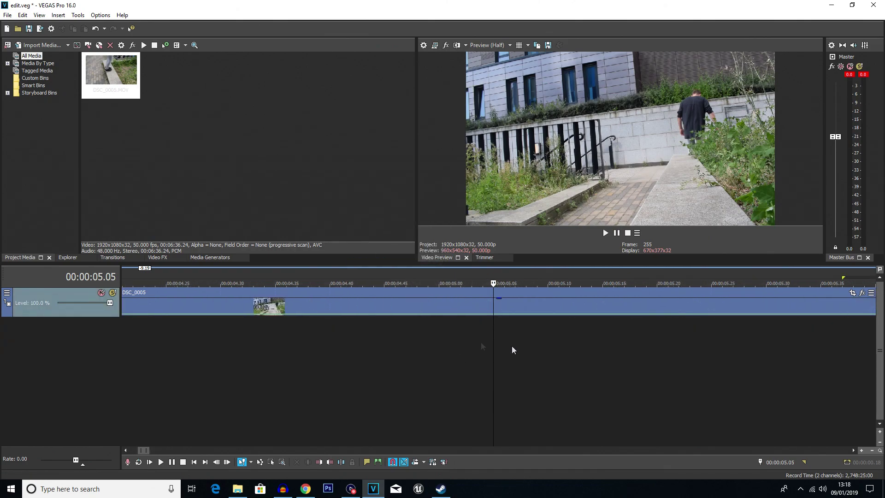
{"action": "key", "text": "space"}
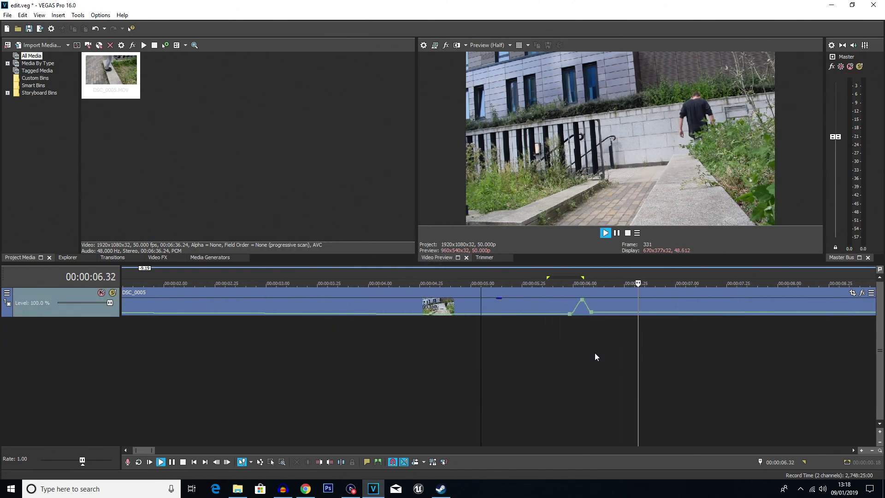
{"action": "key", "text": "space"}
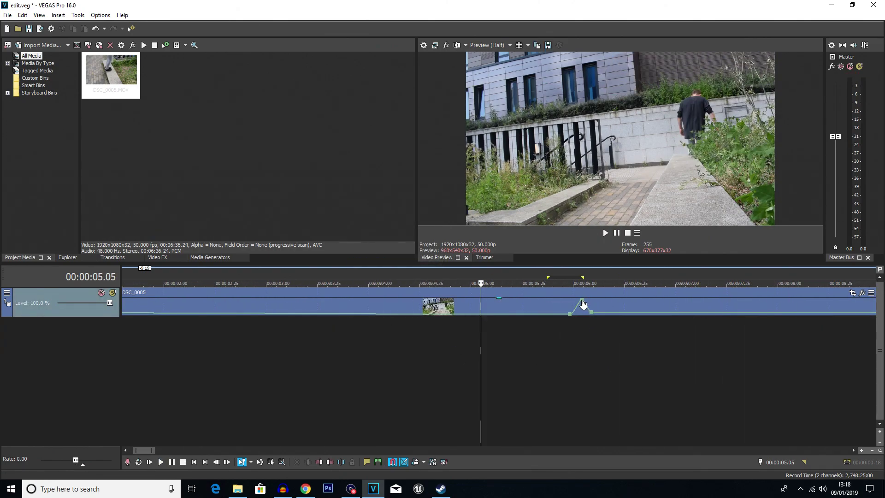
{"action": "left_click_drag", "start_coordinate": [588, 306], "coordinate": [621, 313]}
{"action": "key", "text": "space"}
{"action": "key", "text": "space"}
{"action": "key", "text": "space"}
{"action": "mouse_move", "coordinate": [653, 315]}
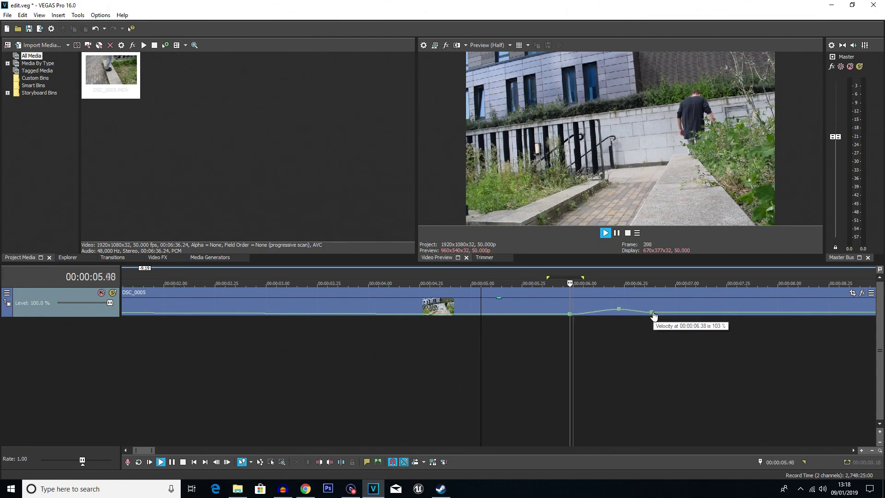
{"action": "key", "text": "space"}
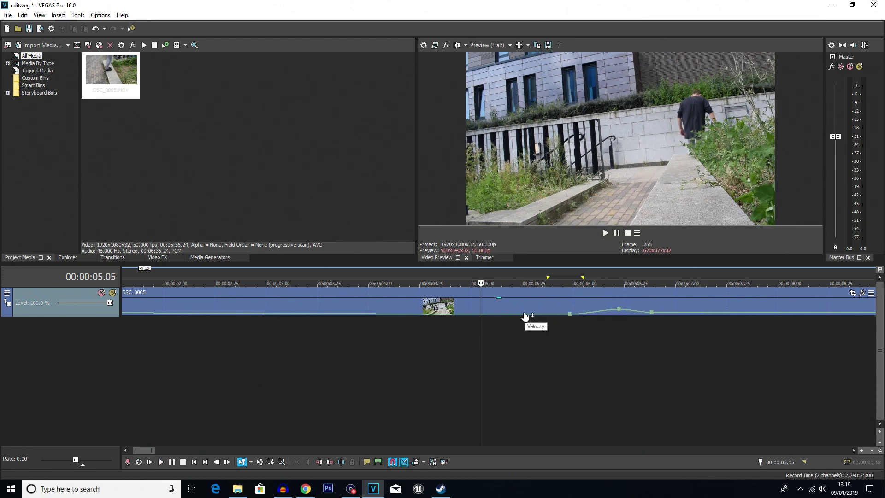
{"action": "scroll", "coordinate": [508, 318], "scroll_direction": "down", "scroll_amount": 3}
{"action": "scroll", "coordinate": [326, 323], "scroll_direction": "up", "scroll_amount": 3}
Add a velocity point at 00:00:05.11 and set it to Normal Velocity
{"action": "right_click", "coordinate": [495, 315]}
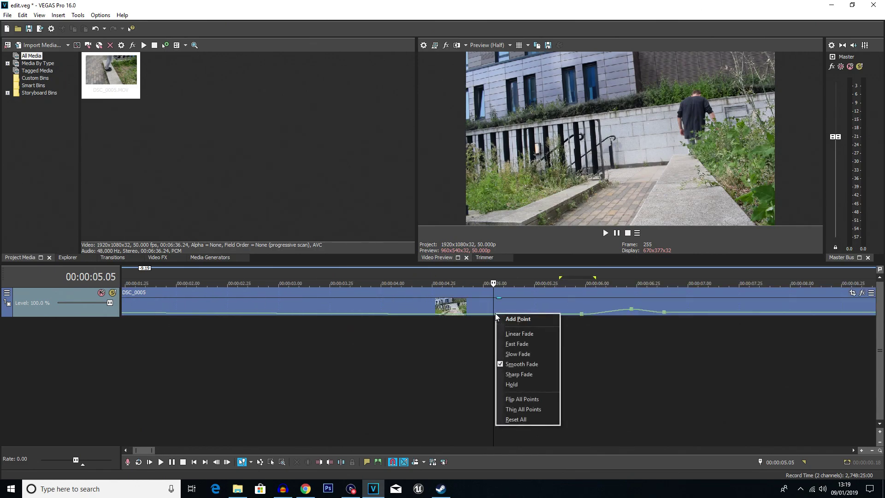
{"action": "left_click", "coordinate": [474, 318]}
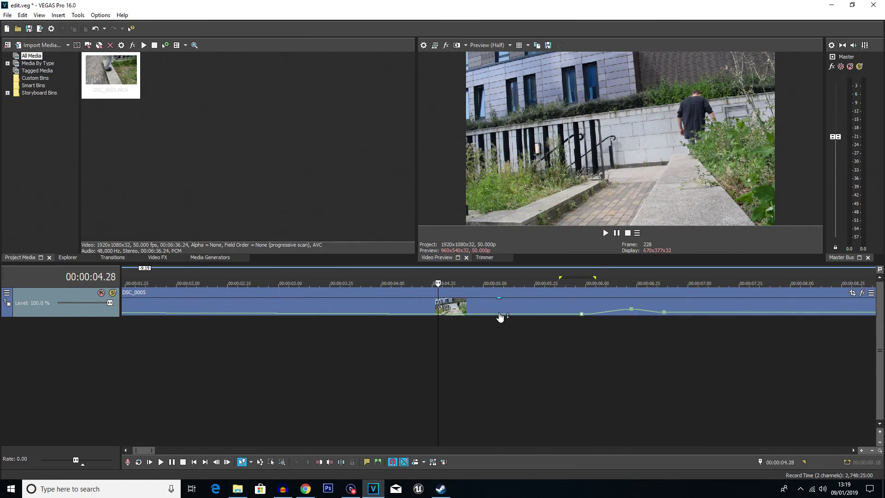
{"action": "double_click", "coordinate": [506, 319]}
{"action": "scroll", "coordinate": [552, 343], "scroll_direction": "up", "scroll_amount": 3}
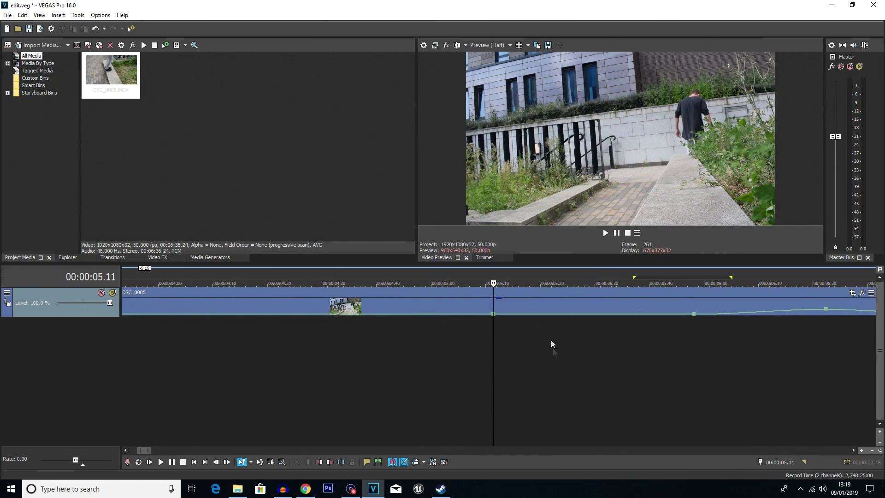
{"action": "right_click", "coordinate": [492, 317]}
{"action": "left_click", "coordinate": [534, 126]}
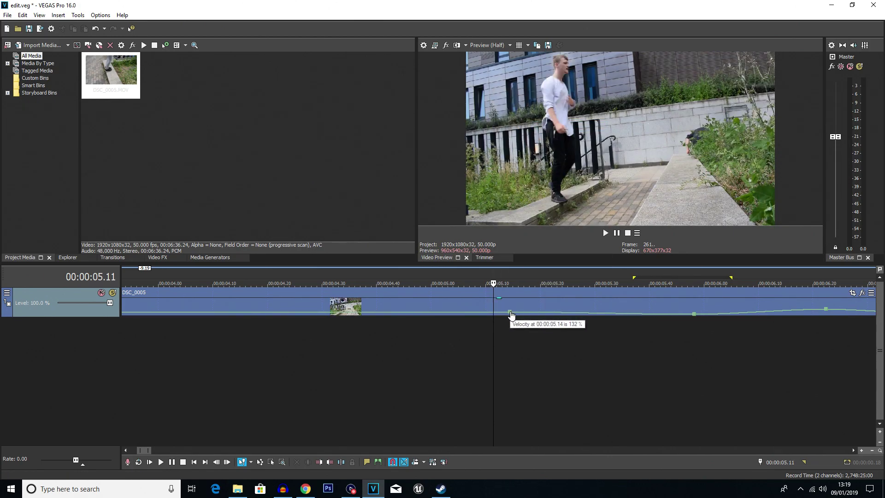
{"action": "right_click", "coordinate": [511, 314]}
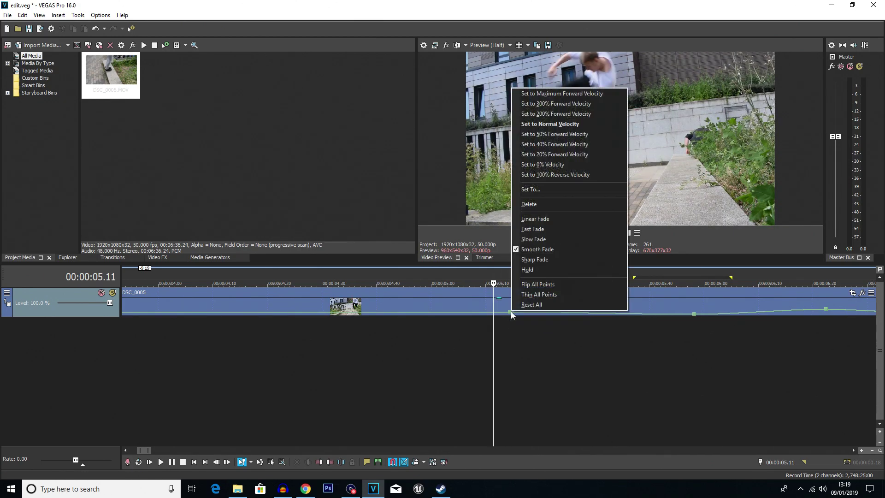
{"action": "left_click", "coordinate": [551, 124]}
Set the point at 05.47 to 40% forward velocity and preview the slowed flip
{"action": "key", "text": "space"}
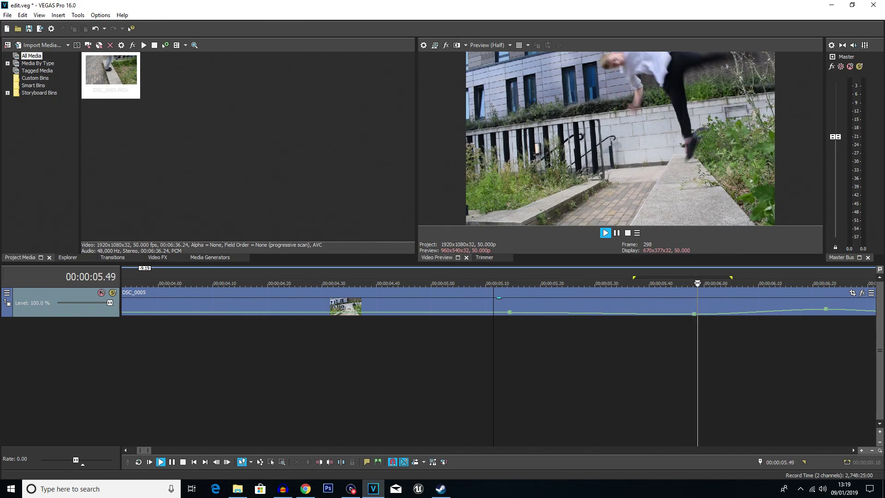
{"action": "left_click", "coordinate": [693, 306]}
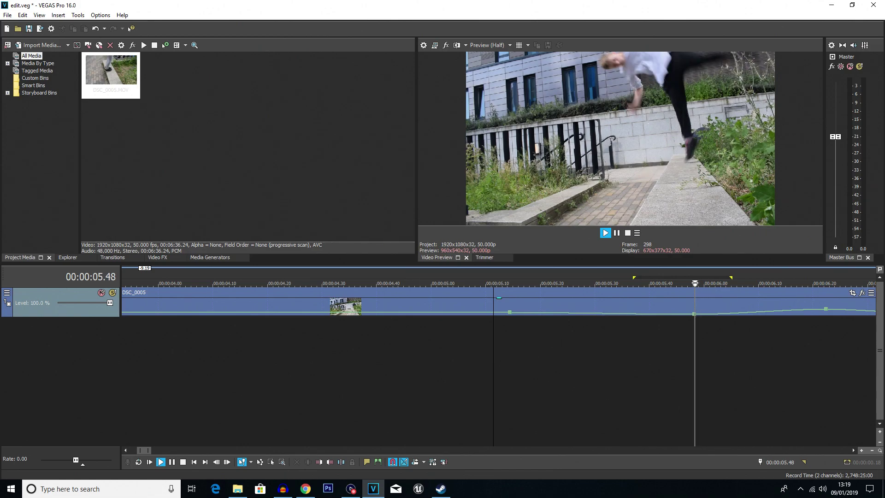
{"action": "right_click", "coordinate": [695, 317]}
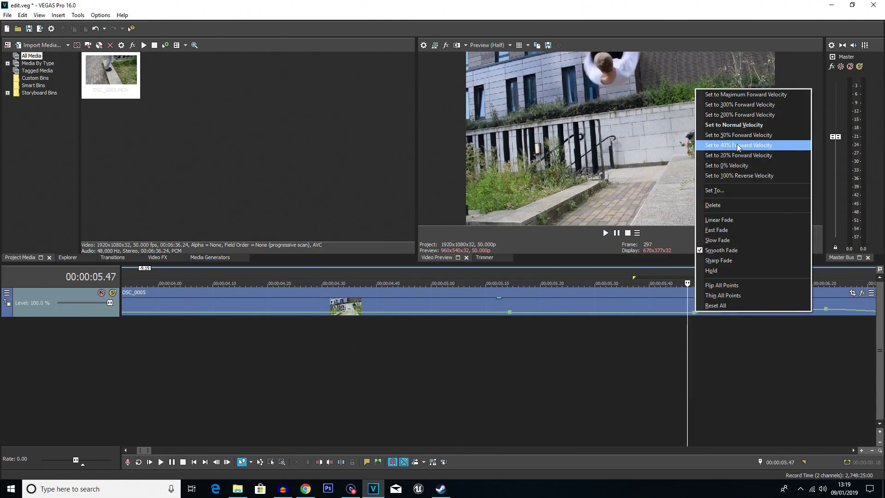
{"action": "left_click", "coordinate": [756, 145]}
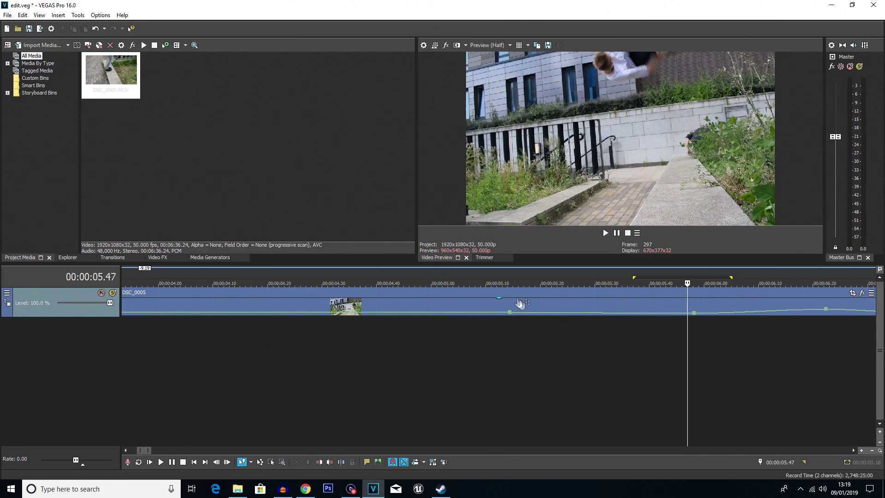
{"action": "scroll", "coordinate": [578, 353], "scroll_direction": "down", "scroll_amount": 3}
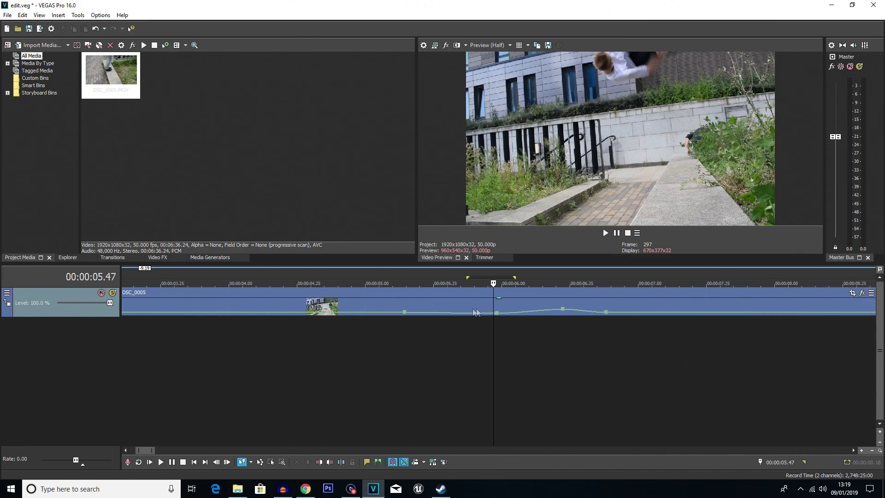
{"action": "left_click", "coordinate": [564, 314]}
{"action": "key", "text": "space"}
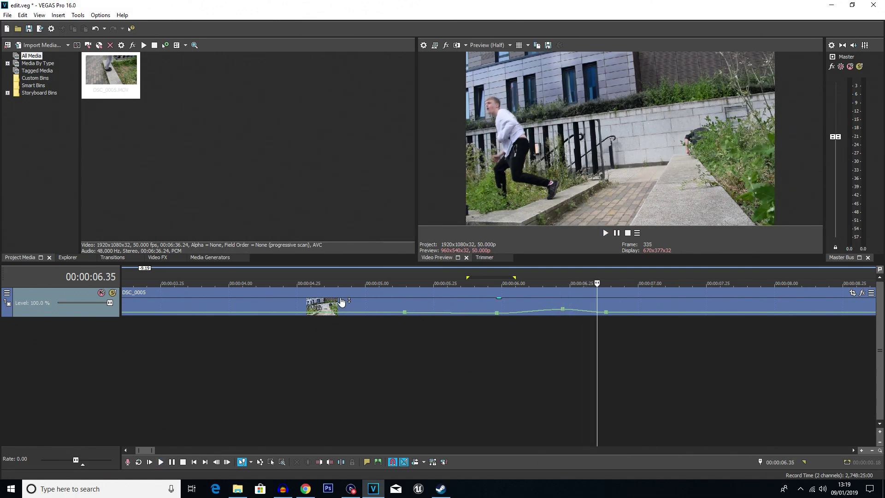
Move a velocity point later to about 06.14, nudge the peak slightly earlier, and replay the ramp
{"action": "left_click", "coordinate": [324, 291]}
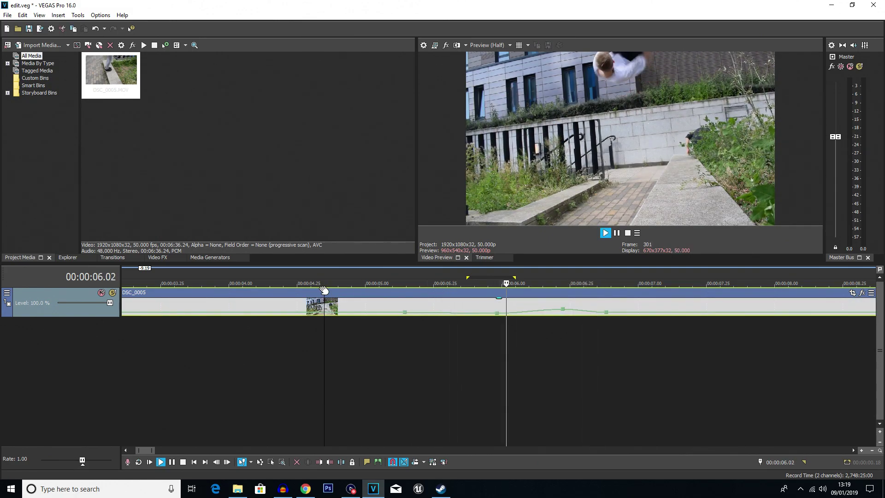
{"action": "key", "text": "space"}
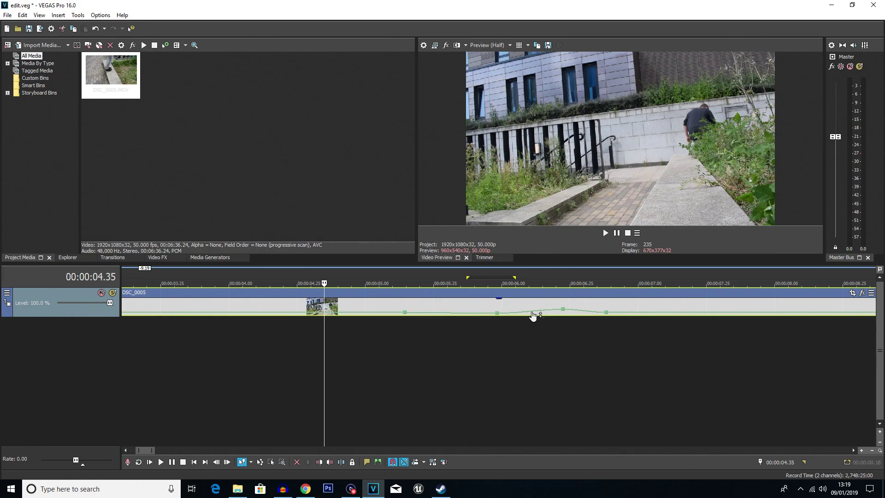
{"action": "scroll", "coordinate": [599, 316], "scroll_direction": "down", "scroll_amount": 4}
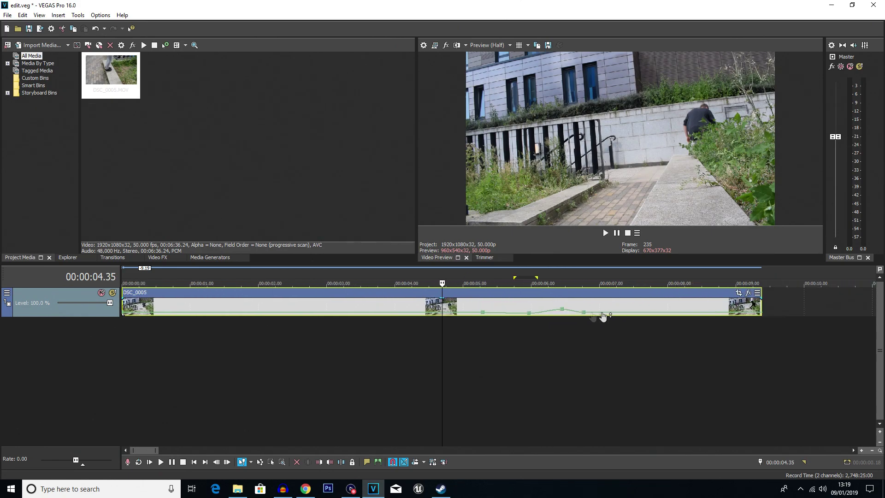
{"action": "left_click", "coordinate": [562, 320]}
{"action": "scroll", "coordinate": [561, 322], "scroll_direction": "up", "scroll_amount": 5}
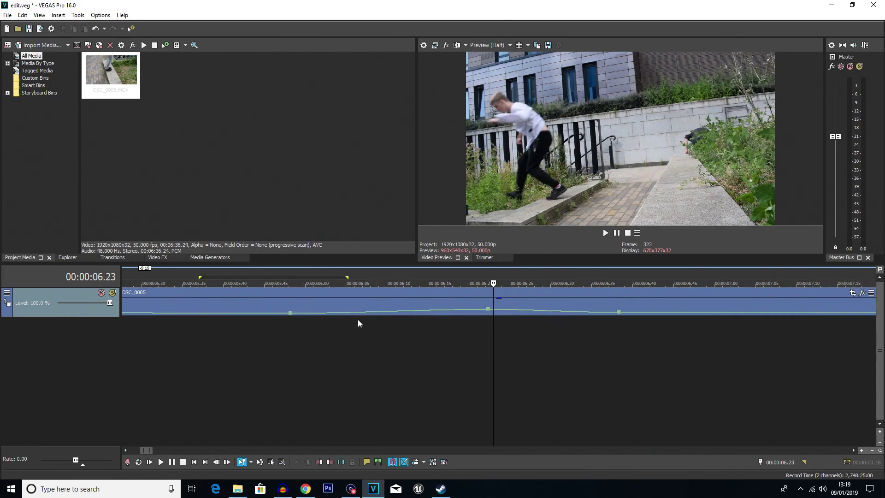
{"action": "left_click_drag", "start_coordinate": [293, 316], "coordinate": [431, 318]}
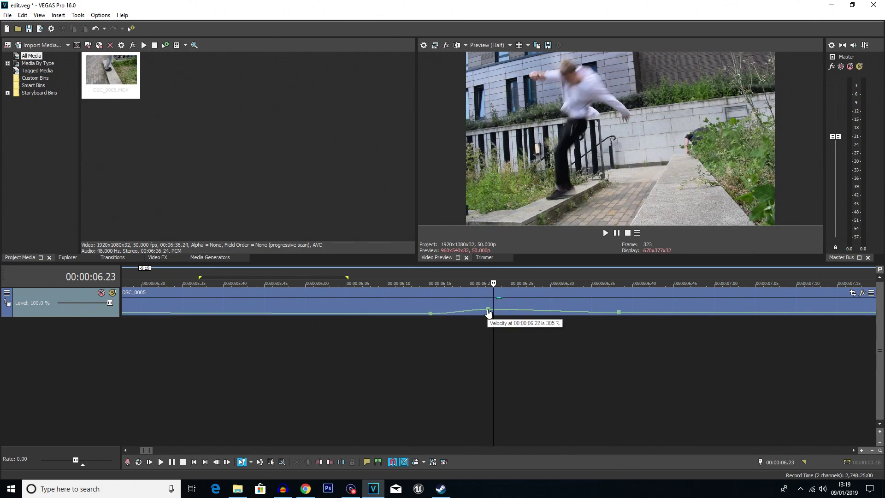
{"action": "left_click_drag", "start_coordinate": [488, 313], "coordinate": [498, 310]}
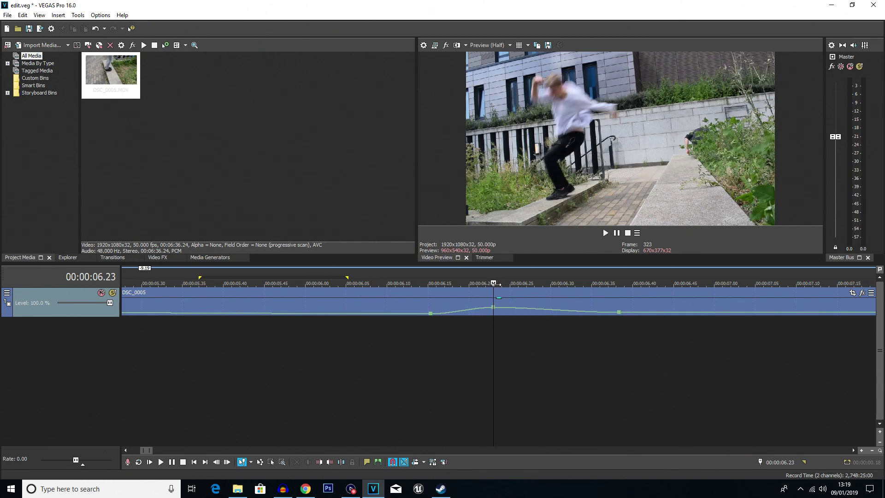
{"action": "key", "text": "space"}
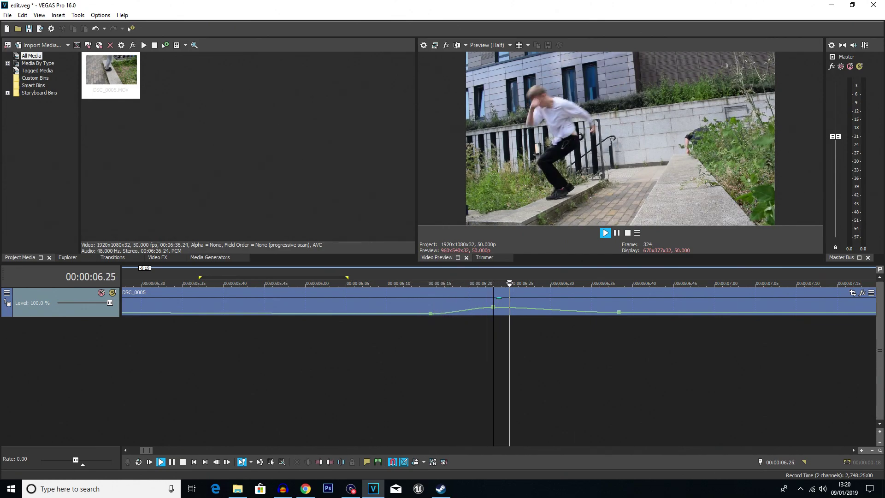
Raise the speed of the peak velocity point at 00:00:06.23 using the speed presets
{"action": "left_click", "coordinate": [251, 336]}
{"action": "key", "text": "space"}
{"action": "left_click", "coordinate": [494, 308]}
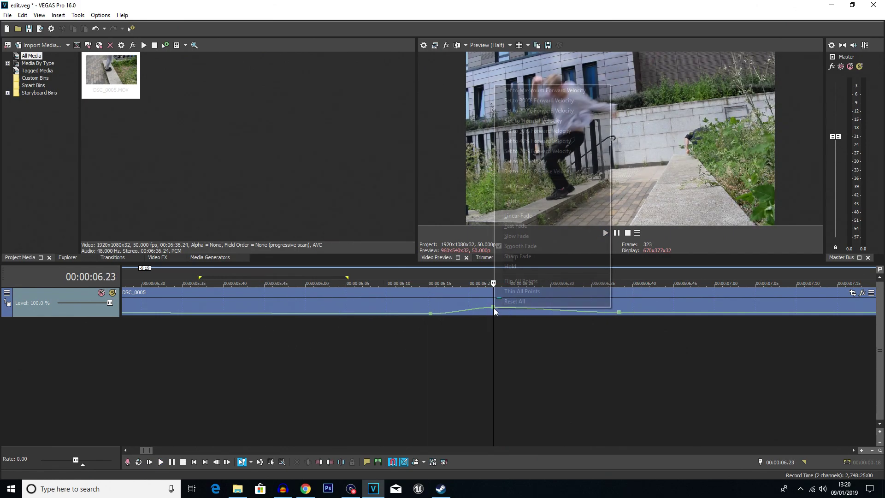
{"action": "right_click", "coordinate": [494, 308]}
{"action": "left_click", "coordinate": [544, 111]}
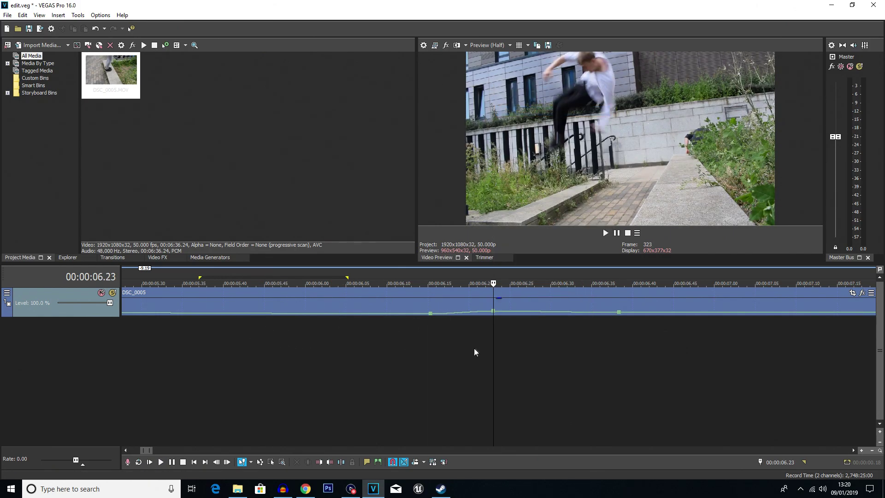
Place a velocity point at 00:00:06.17 and set it to 20% forward velocity
{"action": "left_click_drag", "start_coordinate": [491, 289], "coordinate": [394, 289]}
{"action": "scroll", "coordinate": [619, 306], "scroll_direction": "down", "scroll_amount": 3}
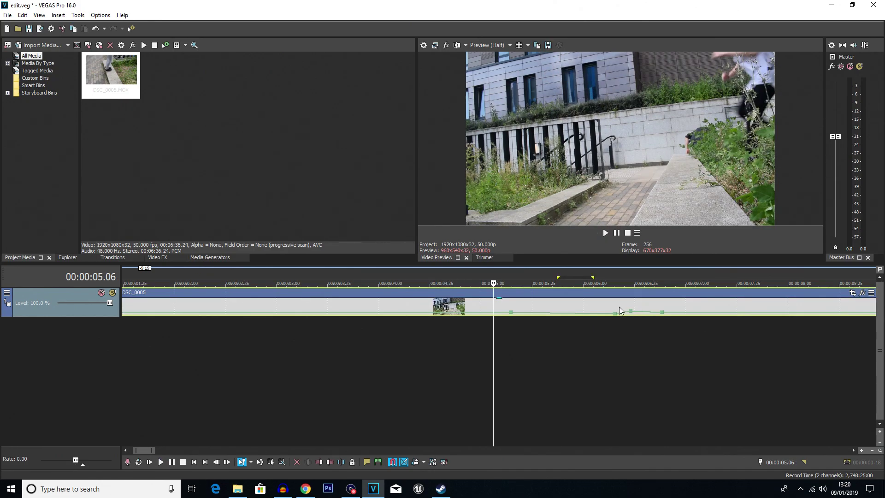
{"action": "left_click", "coordinate": [619, 306]}
{"action": "scroll", "coordinate": [618, 306], "scroll_direction": "up", "scroll_amount": 3}
{"action": "right_click", "coordinate": [475, 315]}
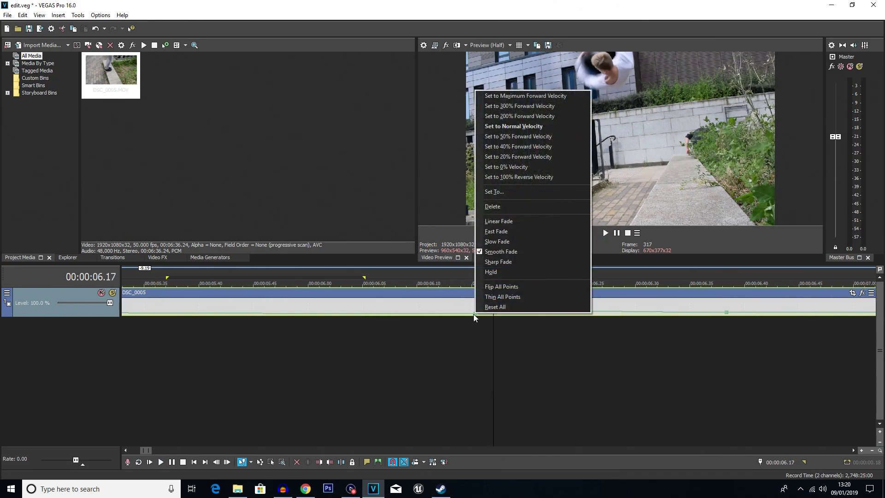
{"action": "left_click", "coordinate": [523, 157]}
{"action": "left_click_drag", "start_coordinate": [475, 314], "coordinate": [493, 315]}
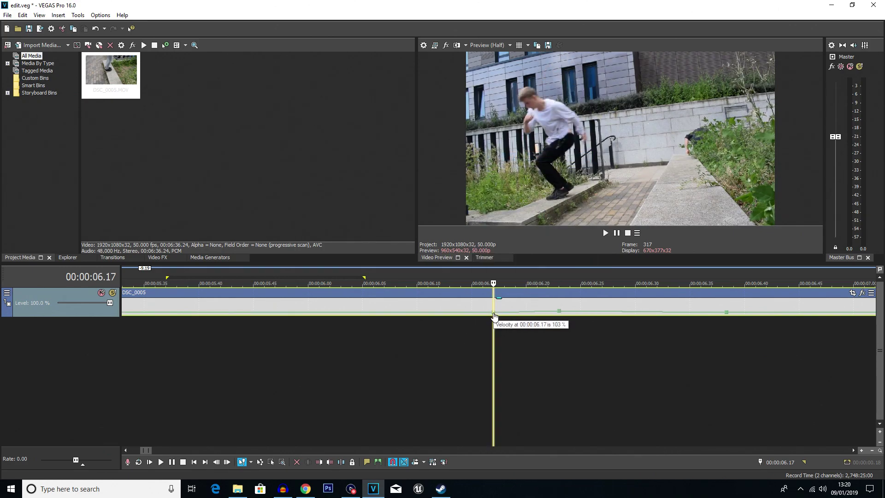
{"action": "right_click", "coordinate": [493, 315]}
{"action": "left_click", "coordinate": [558, 157]}
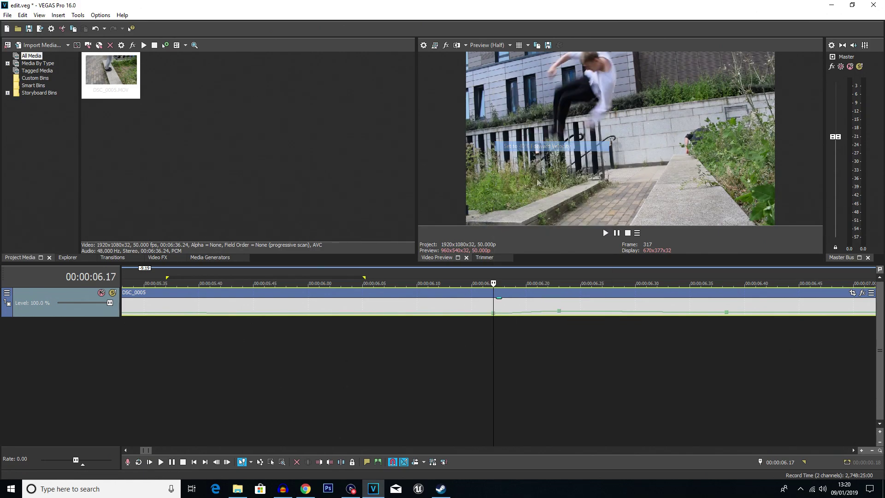
{"action": "scroll", "coordinate": [447, 367], "scroll_direction": "down", "scroll_amount": 3}
{"action": "left_click", "coordinate": [281, 339]}
{"action": "key", "text": "space"}
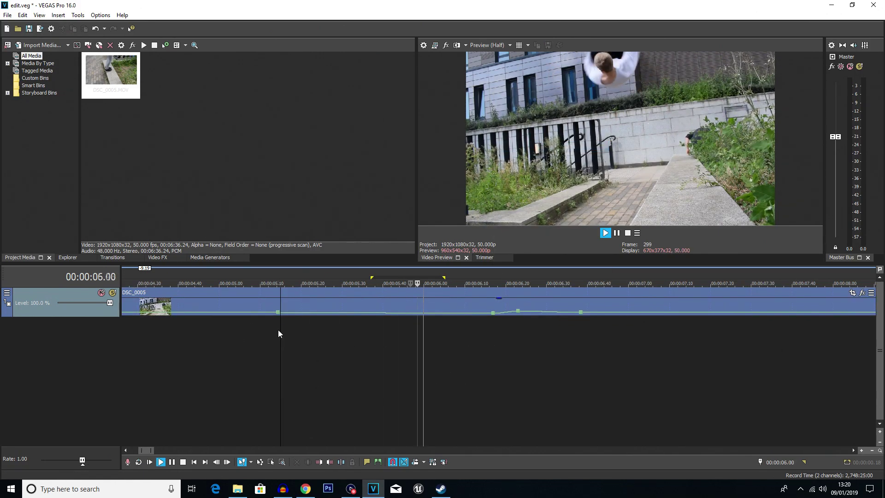
{"action": "key", "text": "space"}
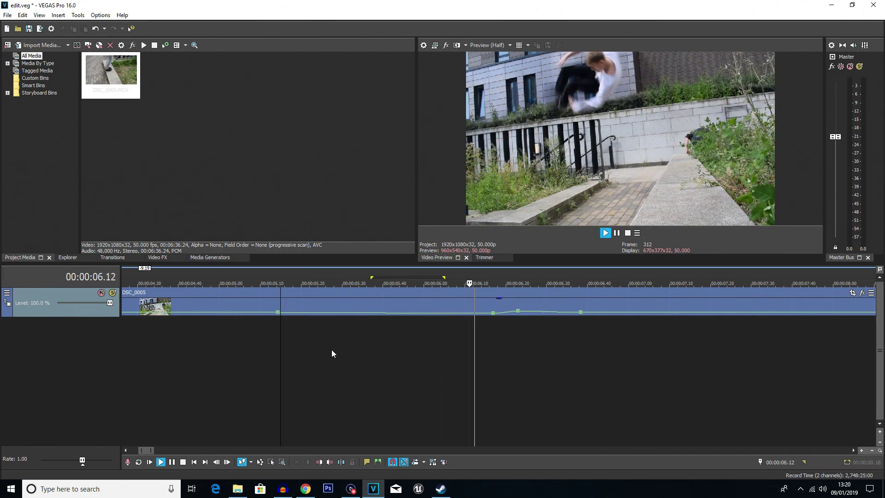
{"action": "key", "text": "space"}
{"action": "scroll", "coordinate": [330, 349], "scroll_direction": "down", "scroll_amount": 3}
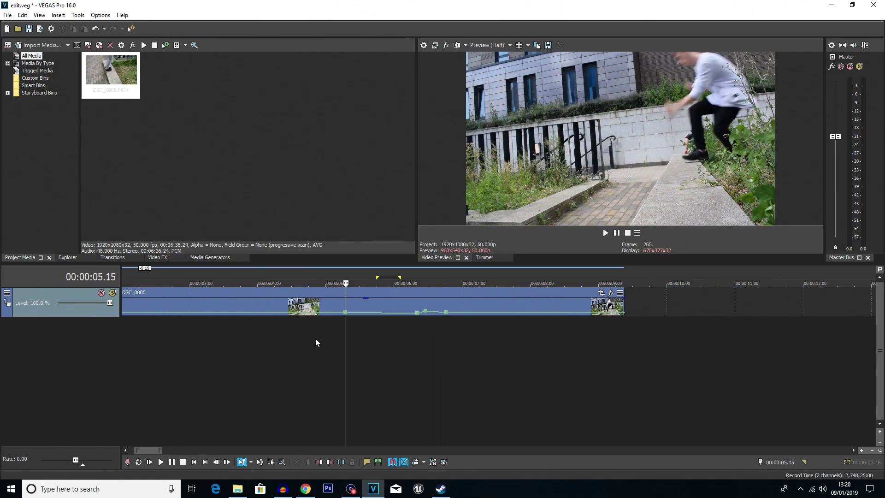
{"action": "left_click", "coordinate": [302, 341]}
{"action": "key", "text": "space"}
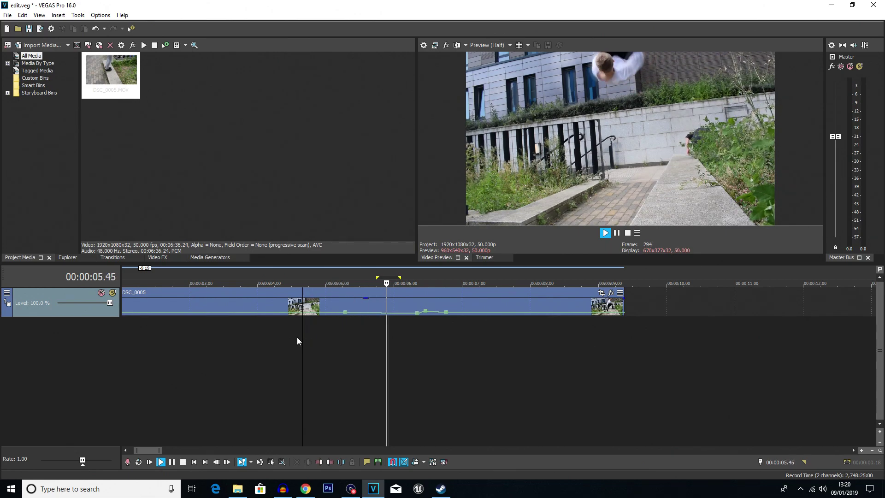
{"action": "scroll", "coordinate": [296, 336], "scroll_direction": "down", "scroll_amount": 2}
{"action": "scroll", "coordinate": [296, 336], "scroll_direction": "up", "scroll_amount": 4}
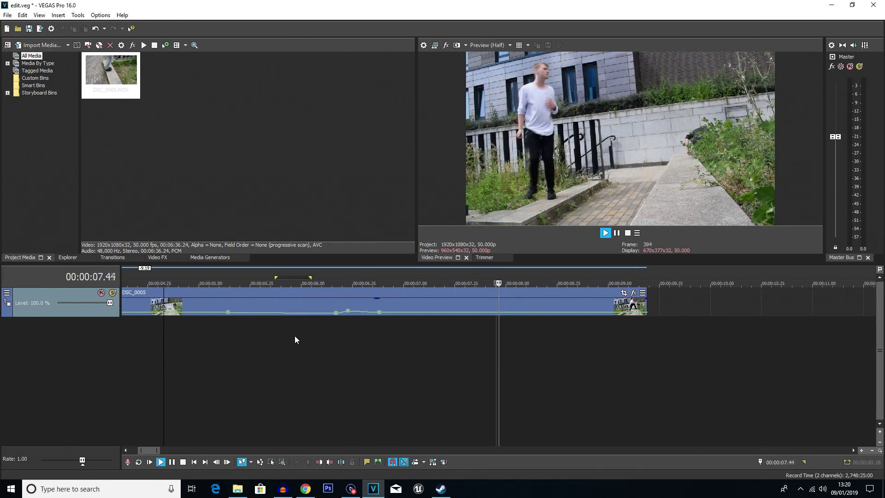
{"action": "scroll", "coordinate": [293, 336], "scroll_direction": "down", "scroll_amount": 4}
{"action": "scroll", "coordinate": [291, 335], "scroll_direction": "down", "scroll_amount": 2}
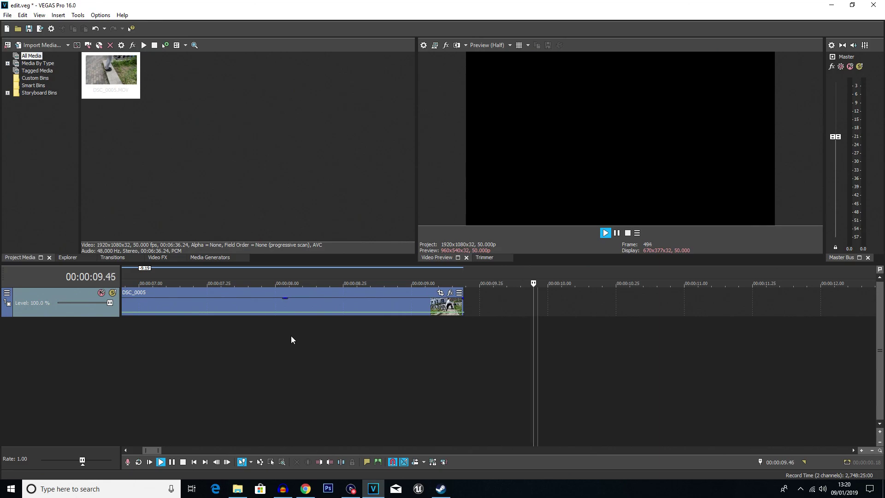
{"action": "scroll", "coordinate": [332, 347], "scroll_direction": "up", "scroll_amount": 4}
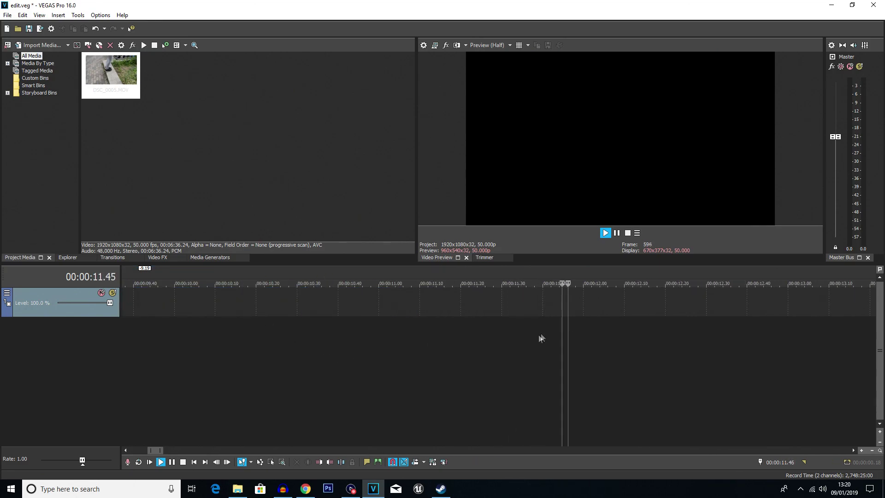
{"action": "scroll", "coordinate": [541, 337], "scroll_direction": "down", "scroll_amount": 3}
{"action": "left_click", "coordinate": [438, 336]}
{"action": "left_click", "coordinate": [152, 336]}
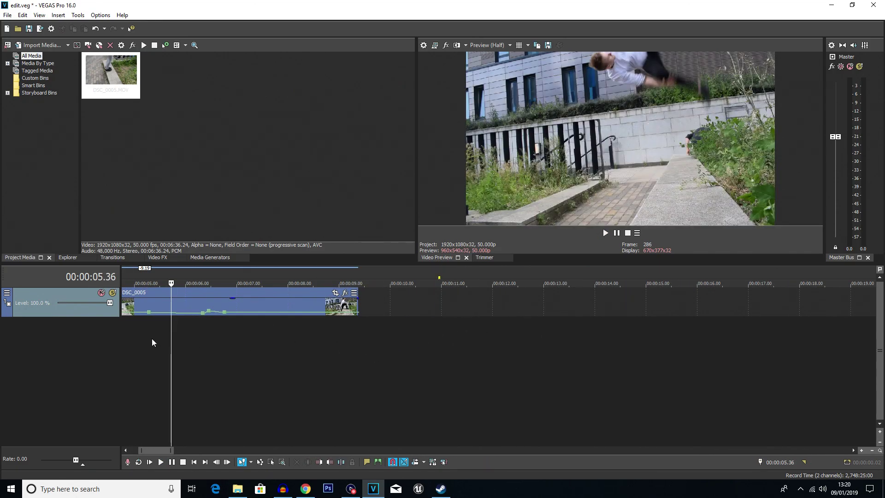
{"action": "scroll", "coordinate": [154, 335], "scroll_direction": "down", "scroll_amount": 1}
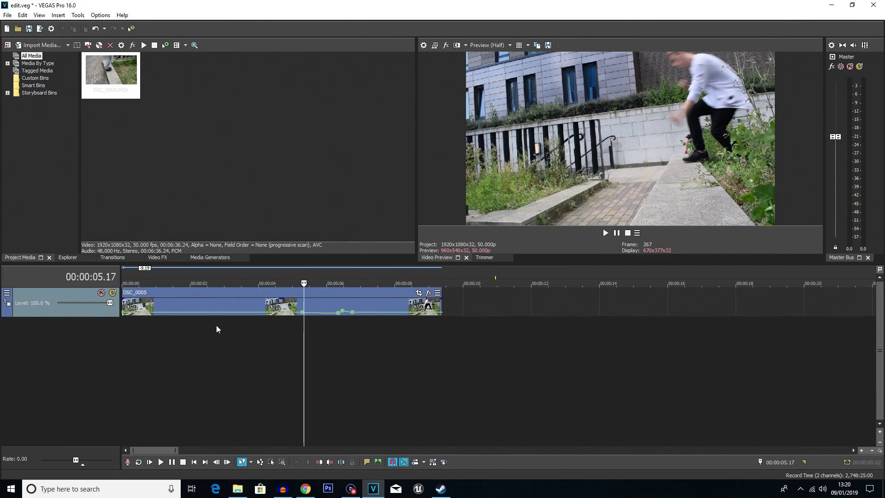
{"action": "left_click", "coordinate": [318, 320]}
{"action": "key", "text": "space"}
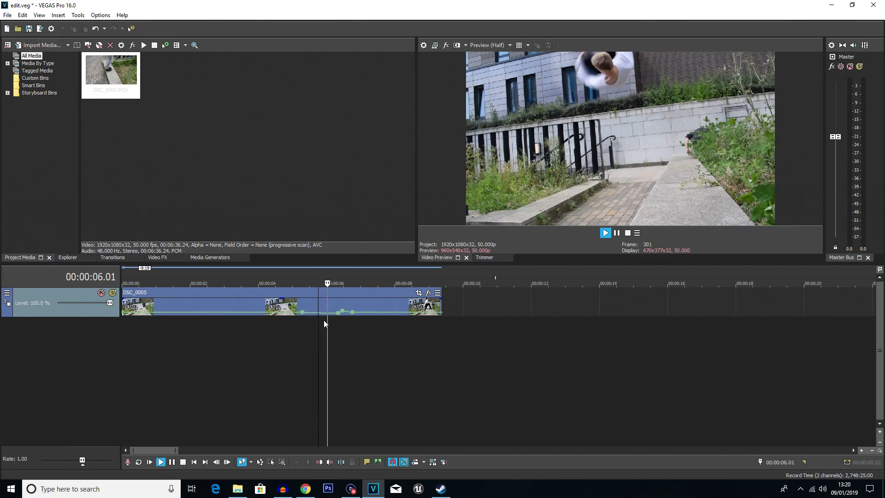
{"action": "key", "text": "space"}
Apply Slow Fade to the 200% velocity point and replay the landing from about 4 seconds
{"action": "scroll", "coordinate": [498, 337], "scroll_direction": "up", "scroll_amount": 5}
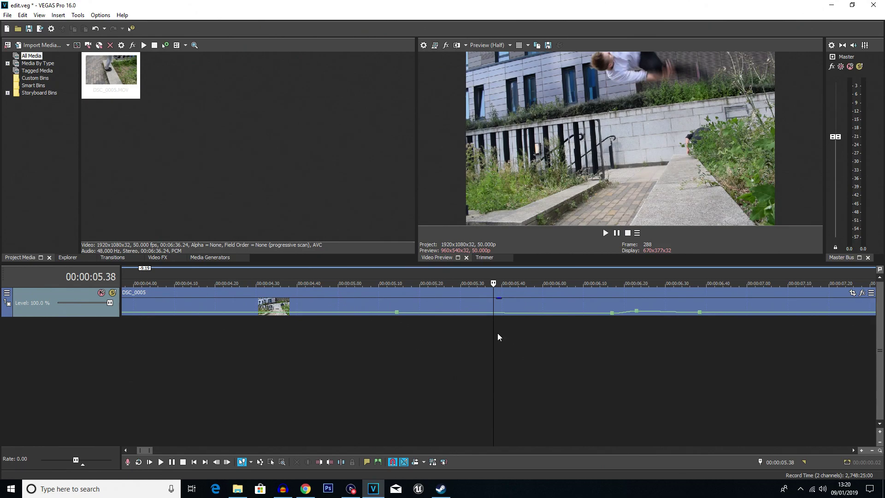
{"action": "mouse_move", "coordinate": [638, 314]}
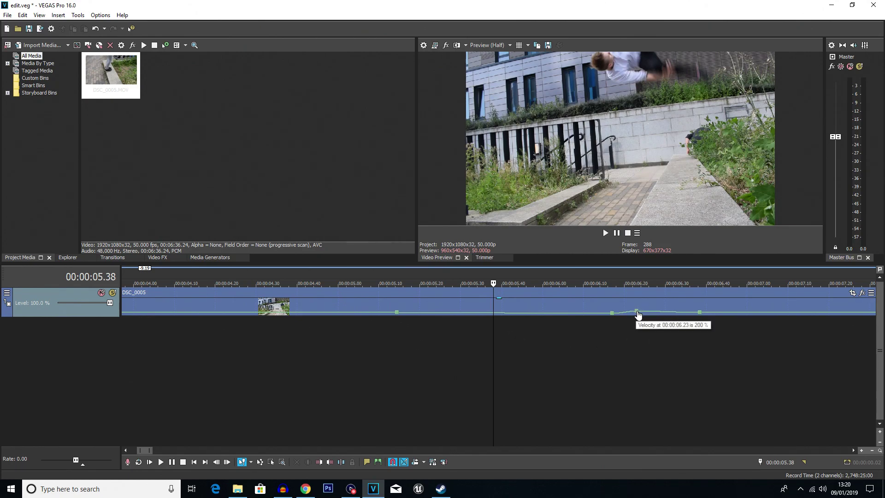
{"action": "right_click", "coordinate": [637, 312]}
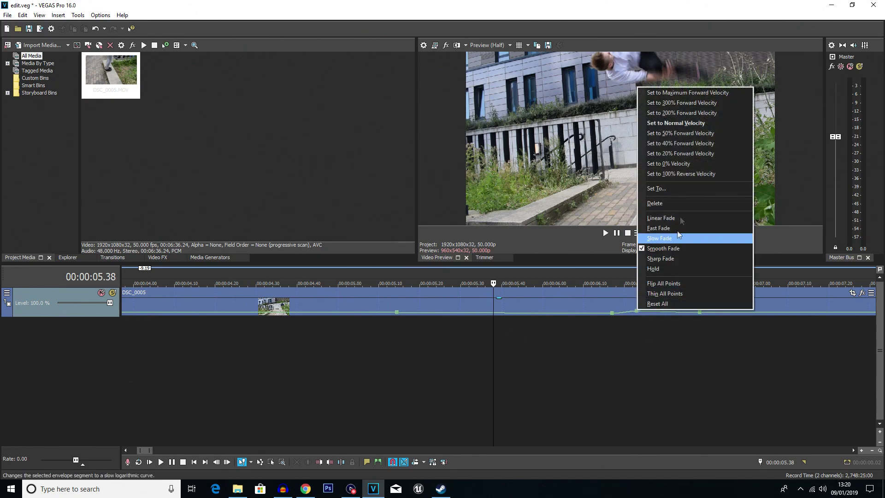
{"action": "left_click", "coordinate": [608, 374]}
{"action": "key", "text": "space"}
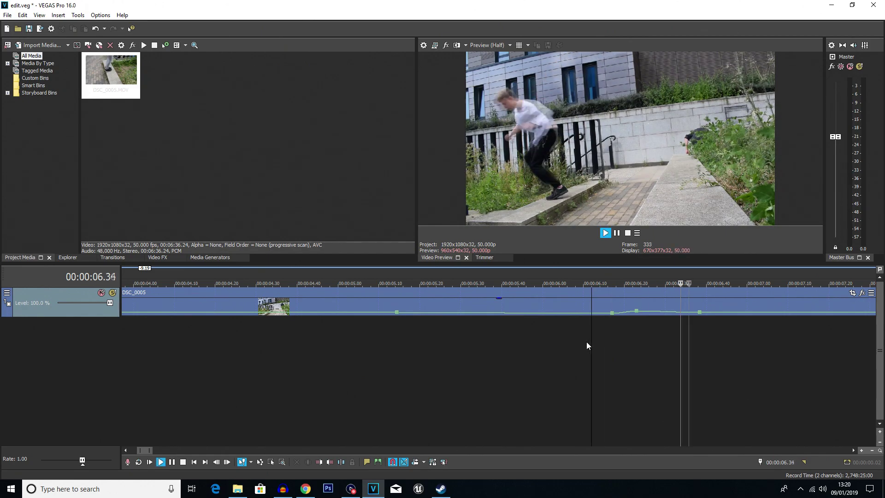
{"action": "scroll", "coordinate": [319, 345], "scroll_direction": "down", "scroll_amount": 5}
{"action": "left_click", "coordinate": [257, 333]}
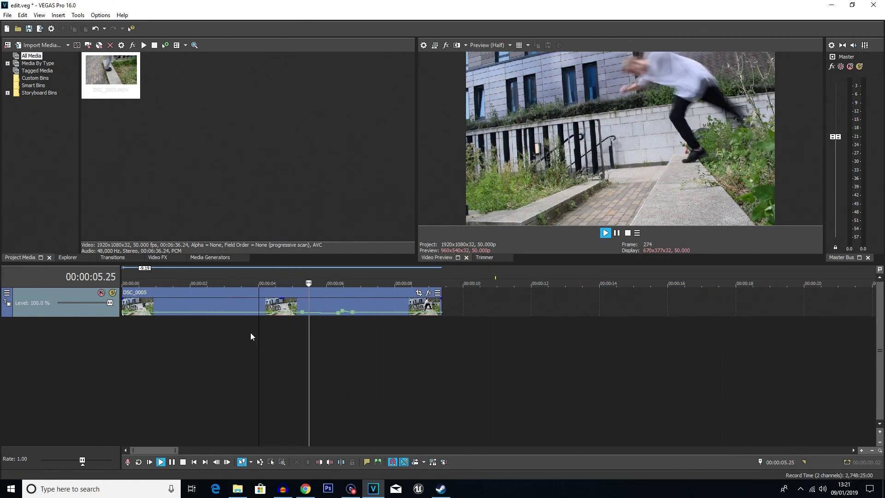
{"action": "scroll", "coordinate": [593, 338], "scroll_direction": "up", "scroll_amount": 6}
Drag the velocity envelope after 00:00:07.00 below 0% to make that section reverse
{"action": "key", "text": "space"}
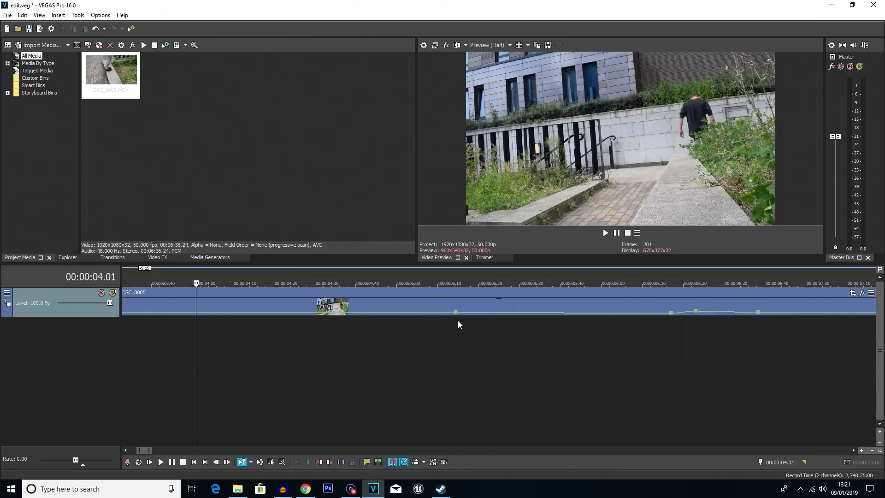
{"action": "scroll", "coordinate": [476, 331], "scroll_direction": "down", "scroll_amount": 6}
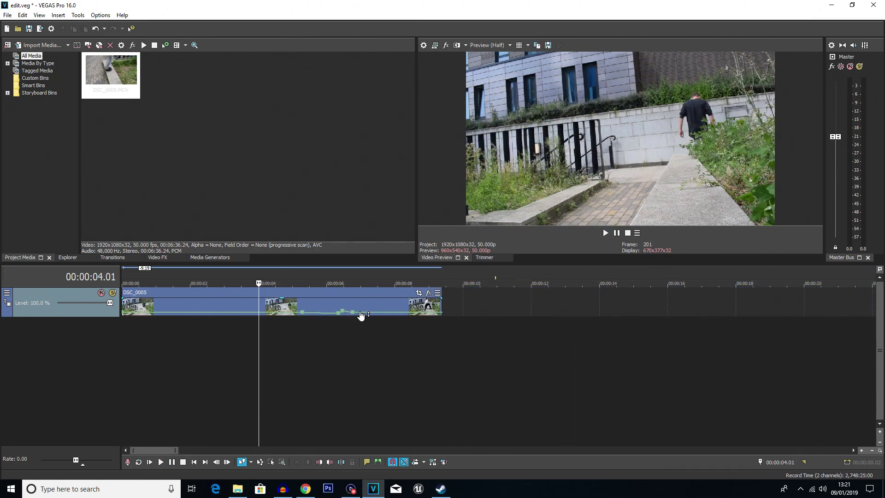
{"action": "left_click", "coordinate": [363, 316]}
{"action": "scroll", "coordinate": [366, 330], "scroll_direction": "up", "scroll_amount": 6}
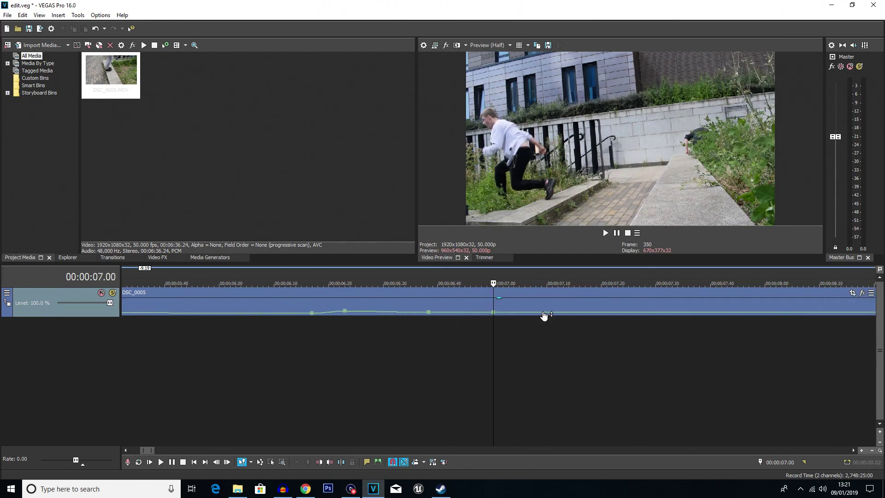
{"action": "left_click_drag", "start_coordinate": [544, 315], "coordinate": [543, 328]}
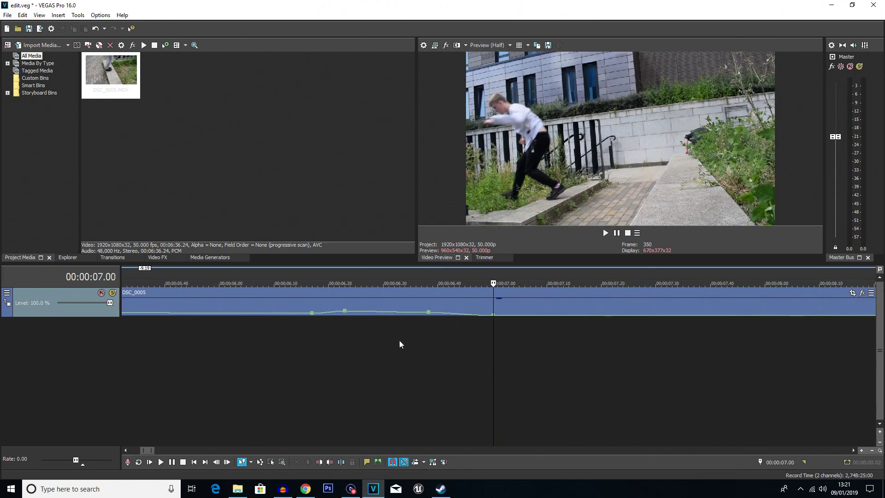
Play the new reverse section starting from about 6.3 seconds
{"action": "left_click", "coordinate": [395, 335]}
{"action": "key", "text": "space"}
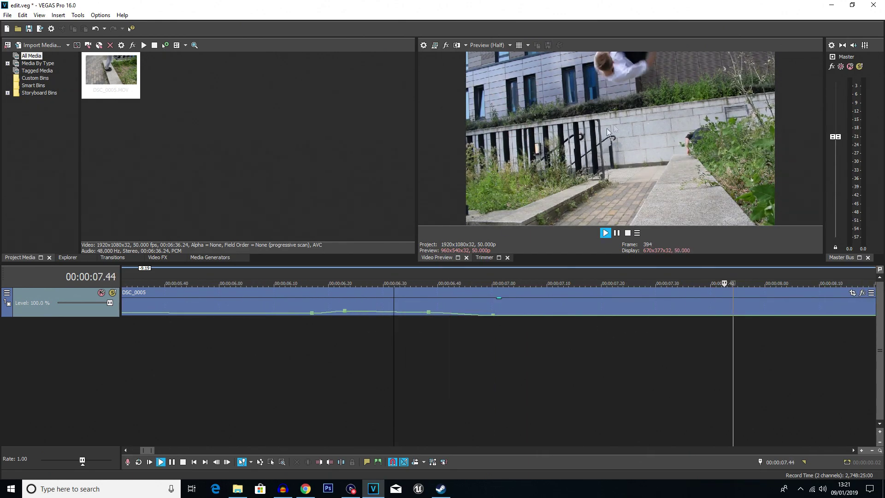
{"action": "scroll", "coordinate": [352, 444], "scroll_direction": "down", "scroll_amount": 5}
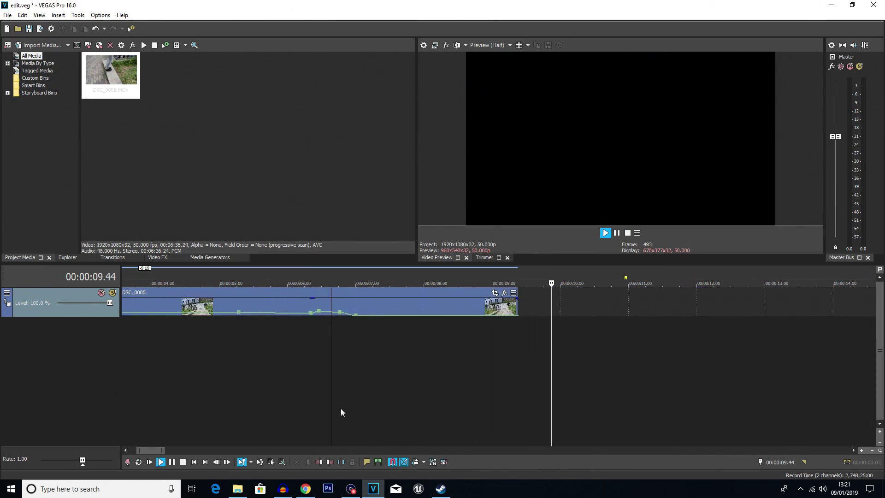
{"action": "scroll", "coordinate": [340, 408], "scroll_direction": "down", "scroll_amount": 6}
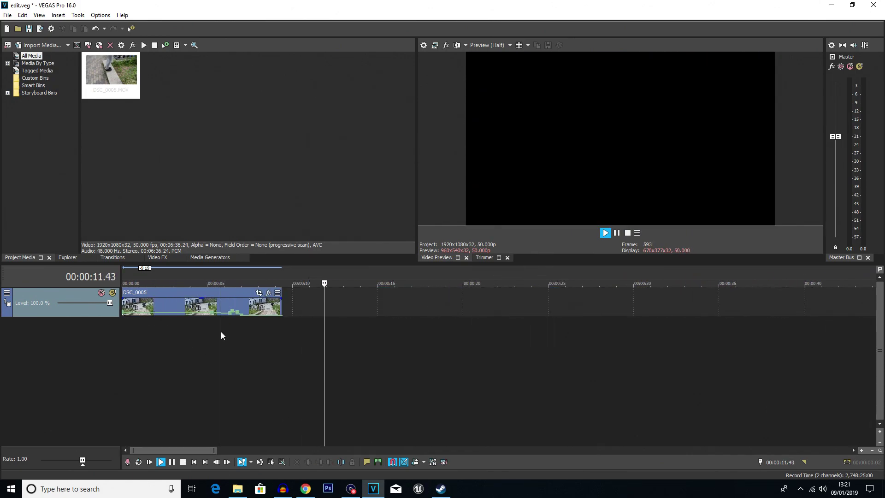
{"action": "key", "text": "space"}
{"action": "scroll", "coordinate": [220, 331], "scroll_direction": "up", "scroll_amount": 5}
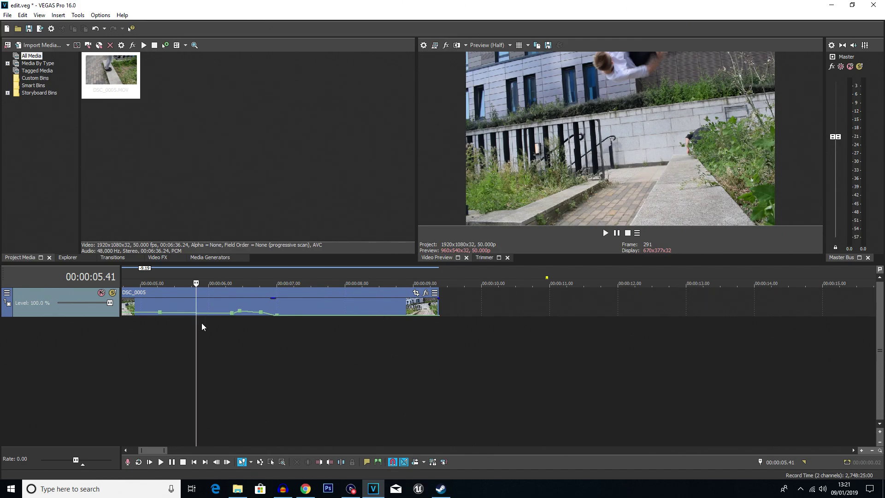
{"action": "scroll", "coordinate": [198, 321], "scroll_direction": "down", "scroll_amount": 5}
{"action": "scroll", "coordinate": [194, 323], "scroll_direction": "up", "scroll_amount": 5}
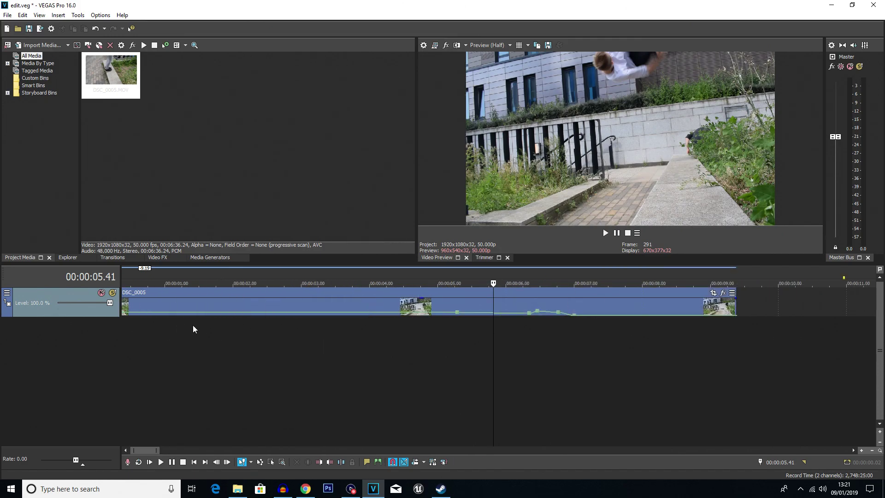
{"action": "scroll", "coordinate": [233, 342], "scroll_direction": "up", "scroll_amount": 1}
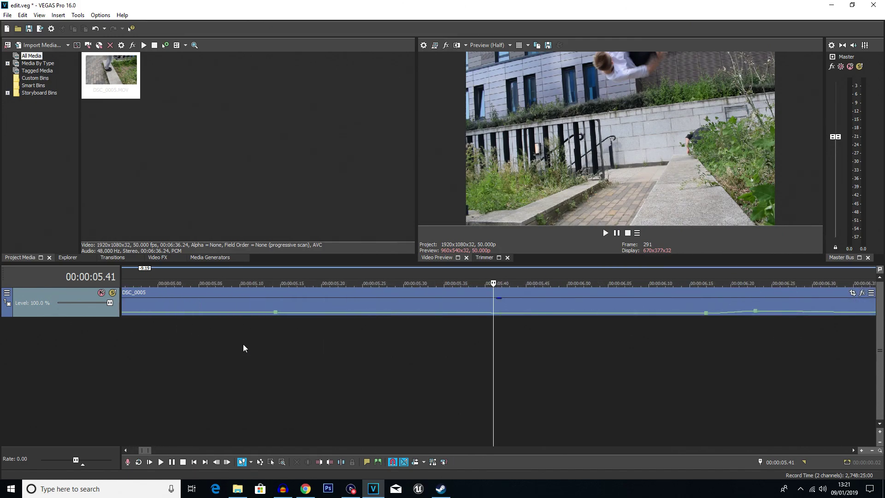
{"action": "scroll", "coordinate": [243, 344], "scroll_direction": "down", "scroll_amount": 2}
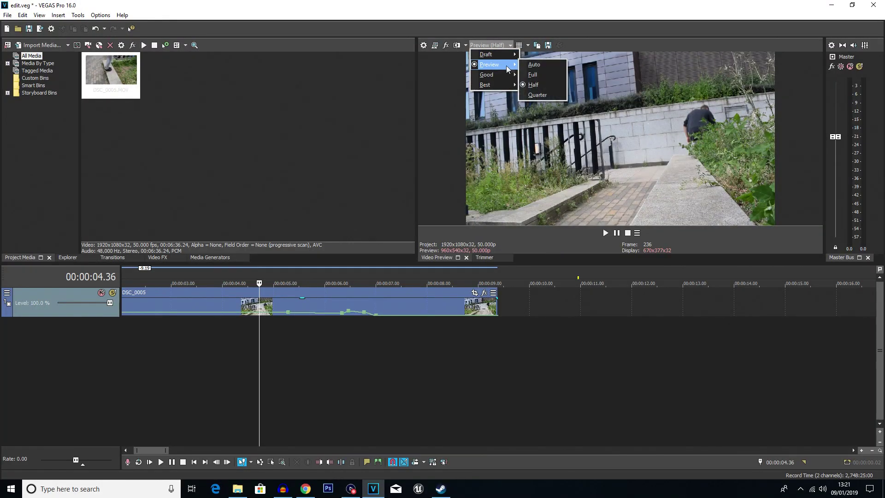
Switch the video preview to Preview (Quarter) quality and play the clip briefly
{"action": "left_click", "coordinate": [535, 94]}
{"action": "key", "text": "space"}
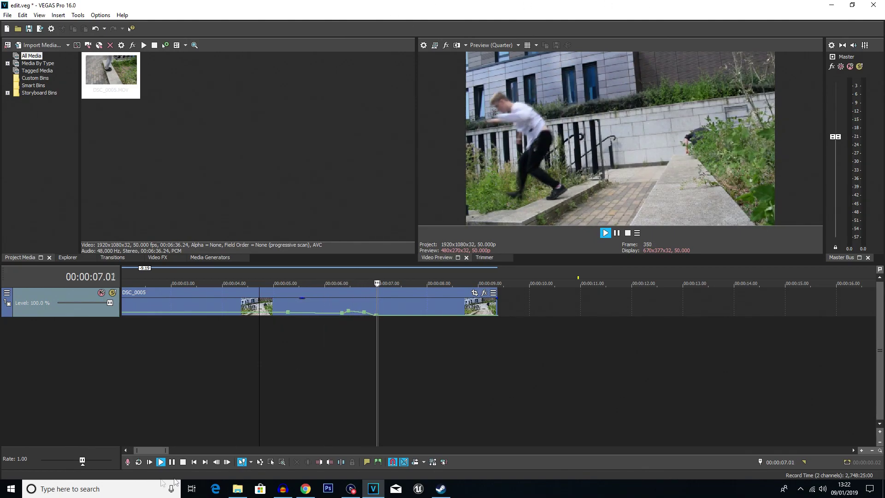
{"action": "key", "text": "space"}
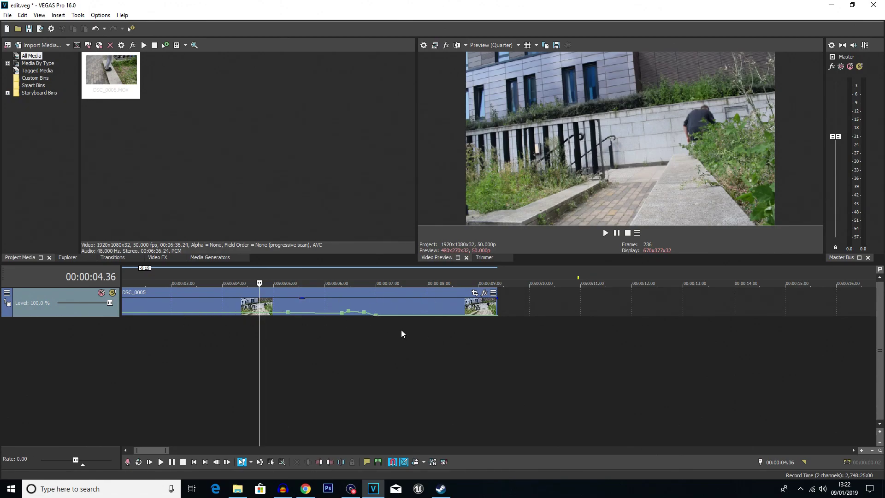
{"action": "scroll", "coordinate": [307, 379], "scroll_direction": "down", "scroll_amount": 6}
{"action": "scroll", "coordinate": [299, 372], "scroll_direction": "up", "scroll_amount": 4}
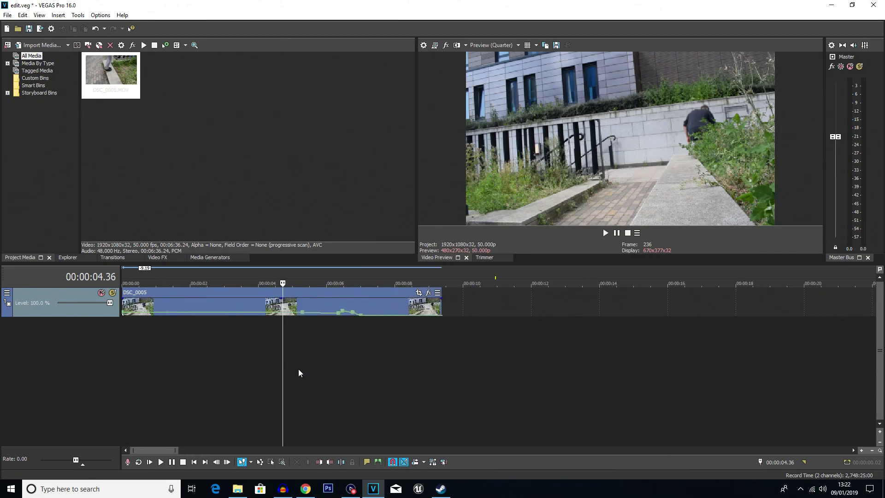